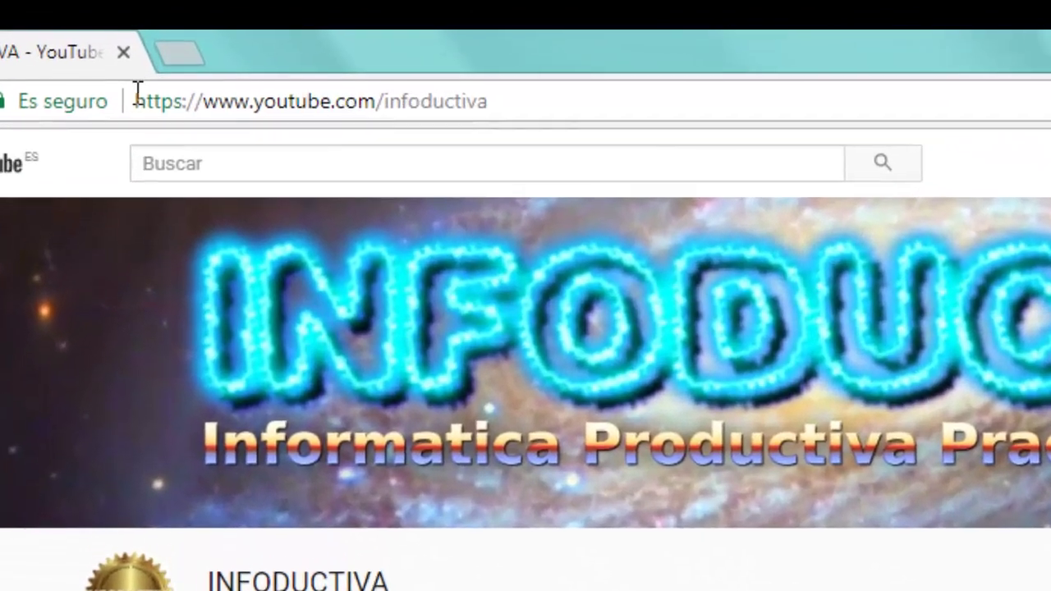
Step: Open the "Kodi - Centro Multimedia" playlist from the INFODUCTIVA channel's created playlists
drag(145, 72, 263, 90)
drag(348, 170, 657, 168)
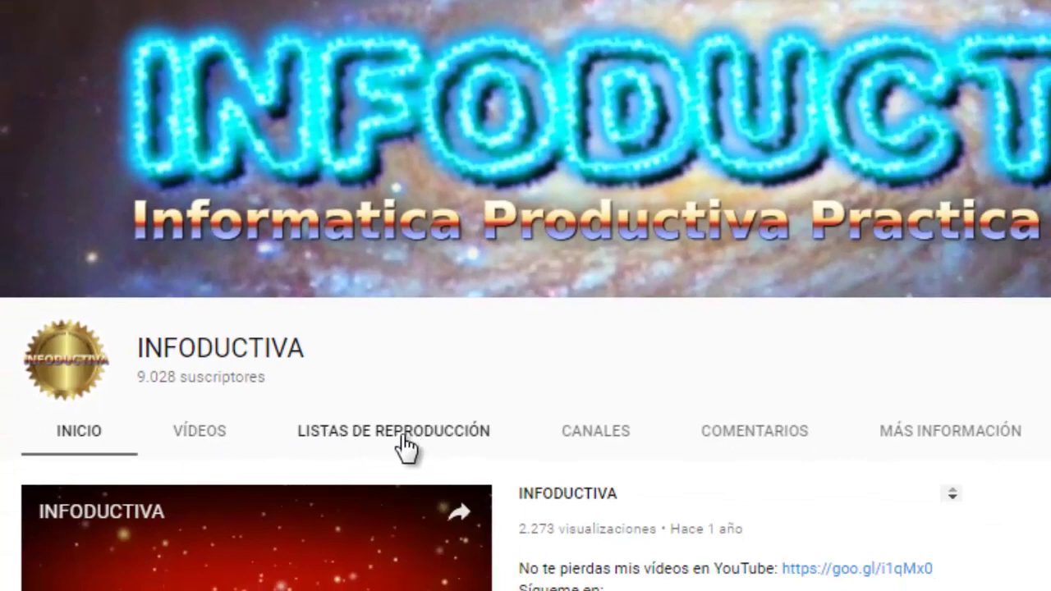
click(405, 448)
scroll(405, 447, down, 5)
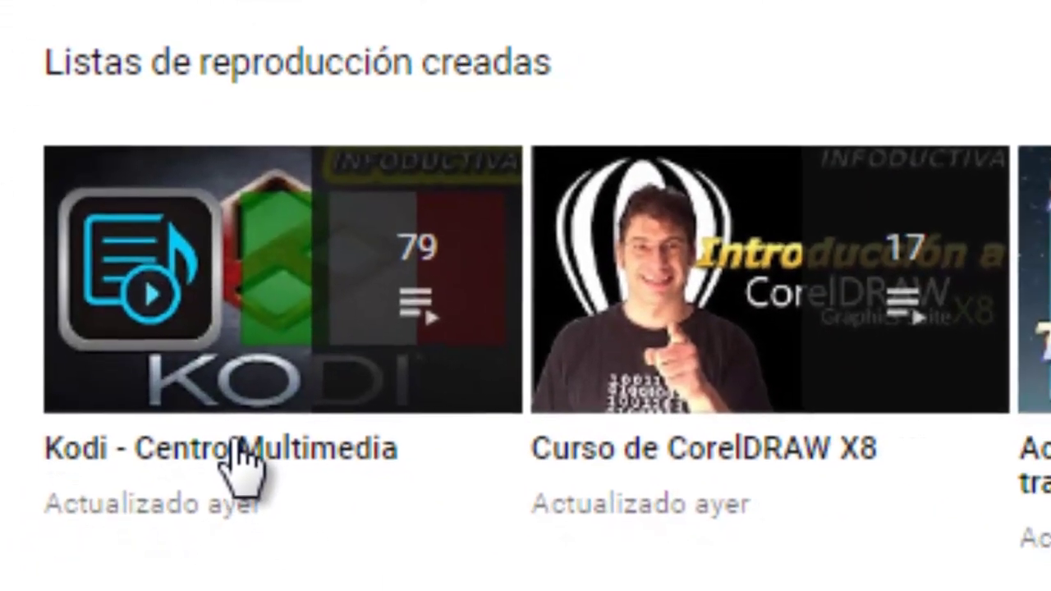
click(238, 464)
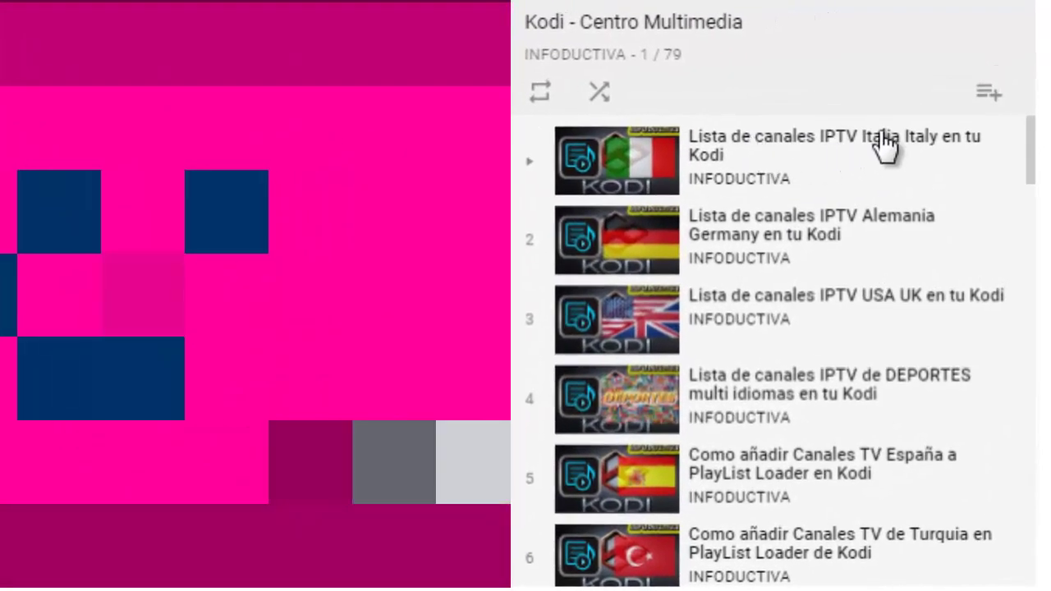
Step: Look through the videos in the "Kodi - Centro Multimedia" playlist down to its last entries
triple_click(1032, 168)
click(1031, 172)
key(ctrl+a)
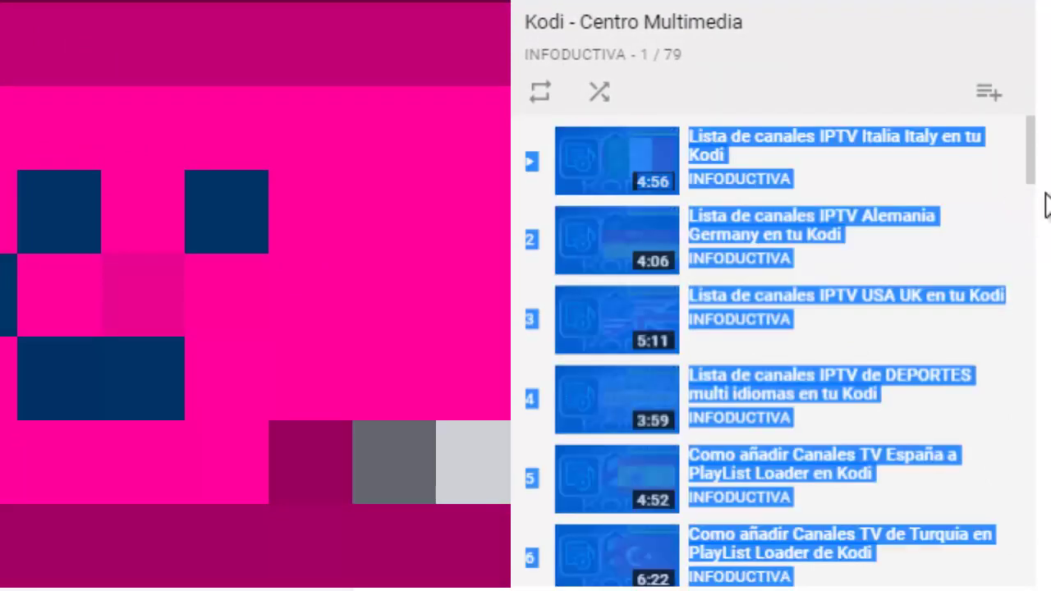
click(1037, 207)
scroll(1036, 207, down, 5)
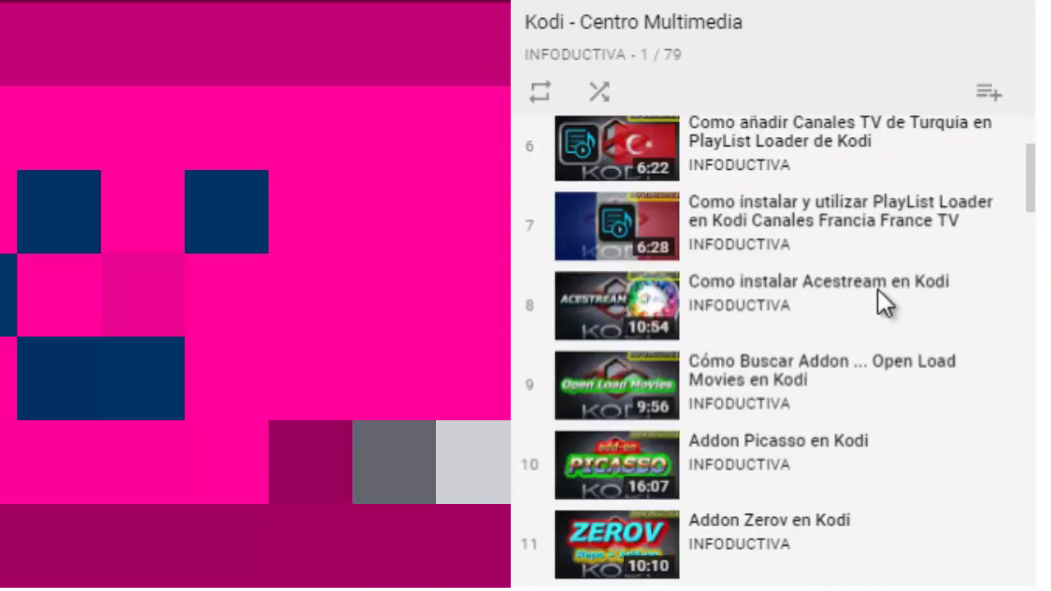
scroll(799, 316, down, 2)
scroll(798, 315, down, 10)
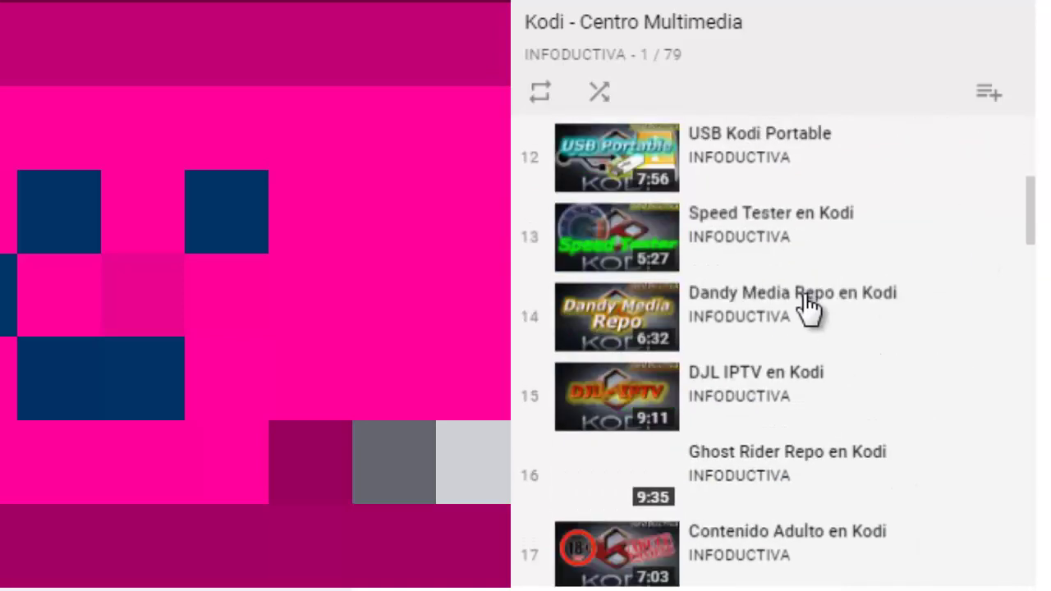
scroll(803, 297, down, 4)
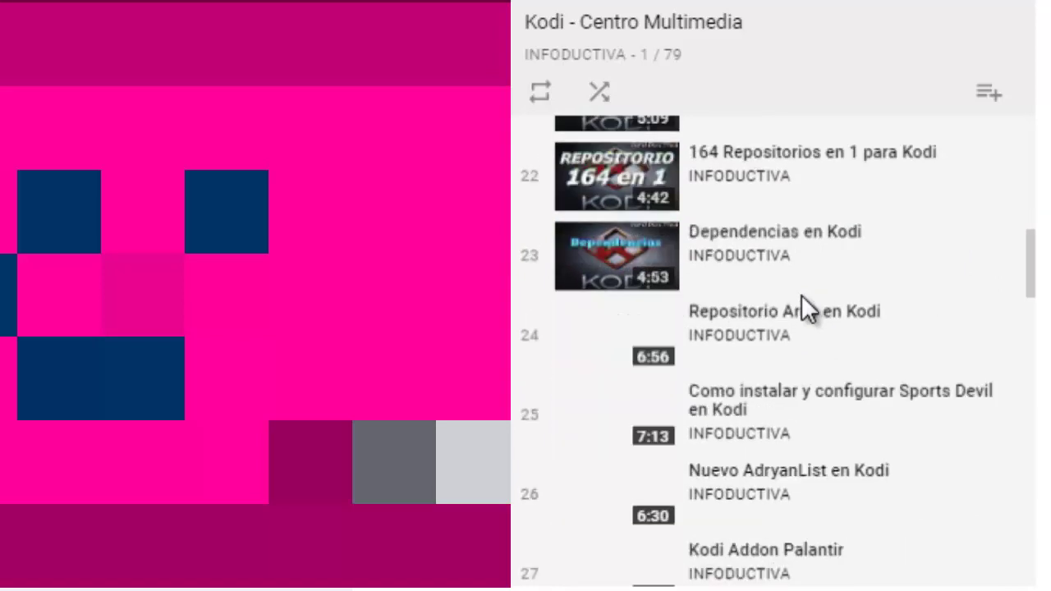
scroll(803, 297, down, 4)
scroll(803, 304, down, 8)
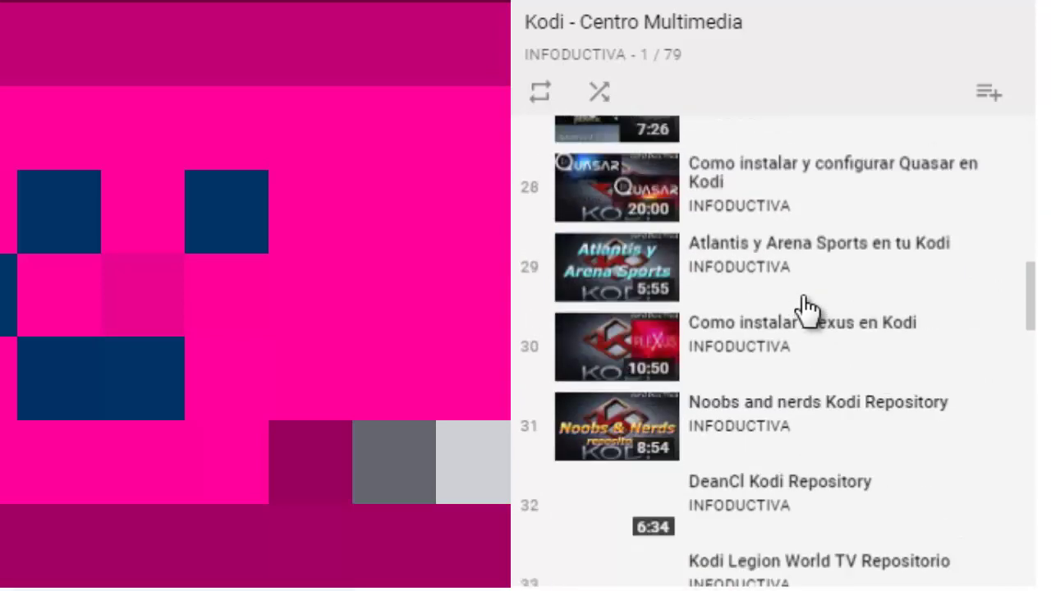
scroll(821, 292, down, 6)
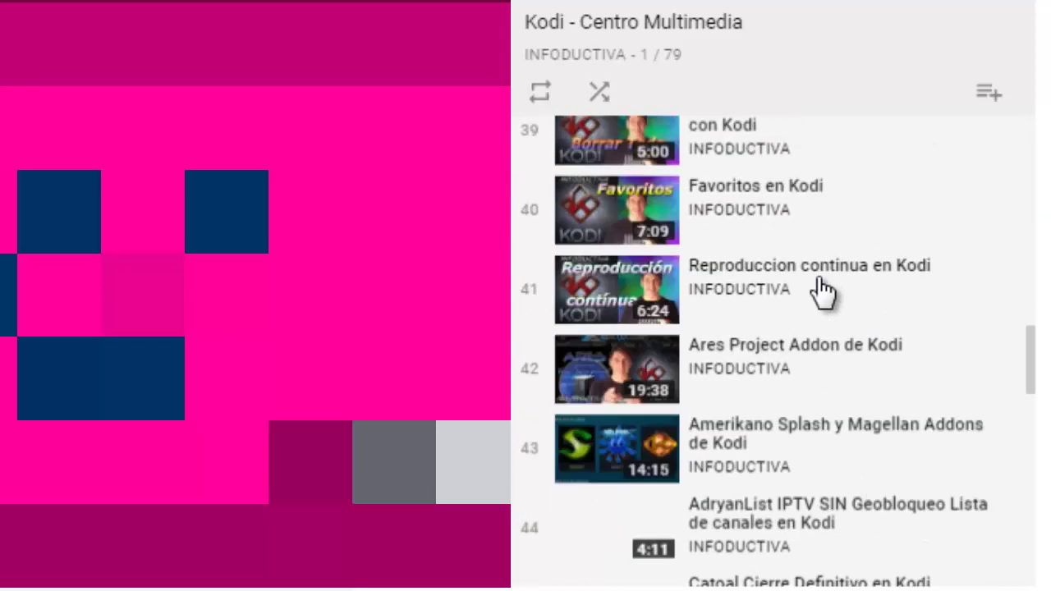
scroll(822, 292, down, 4)
scroll(820, 287, down, 8)
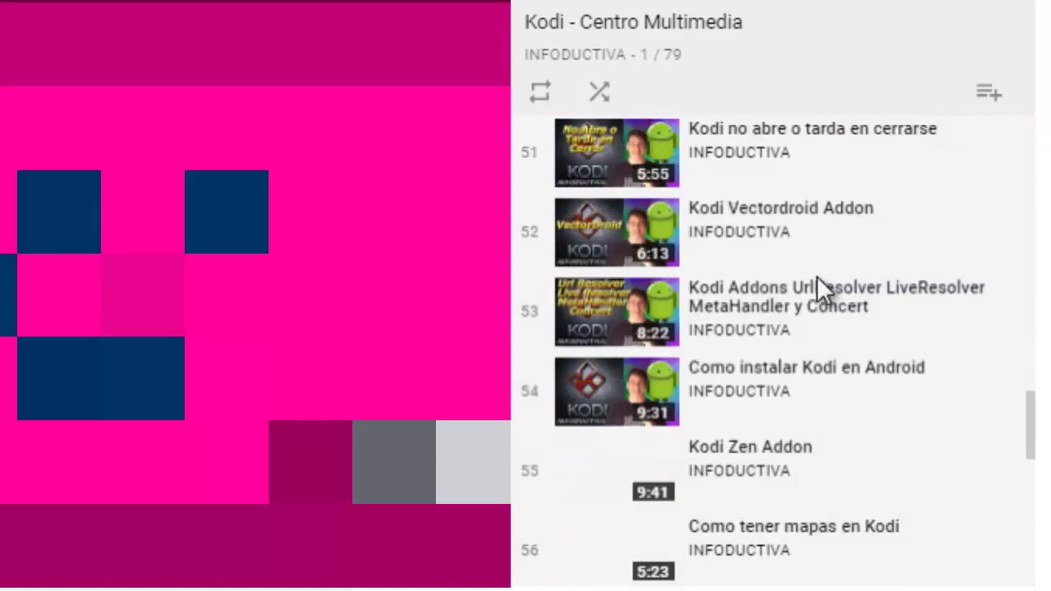
scroll(819, 288, down, 6)
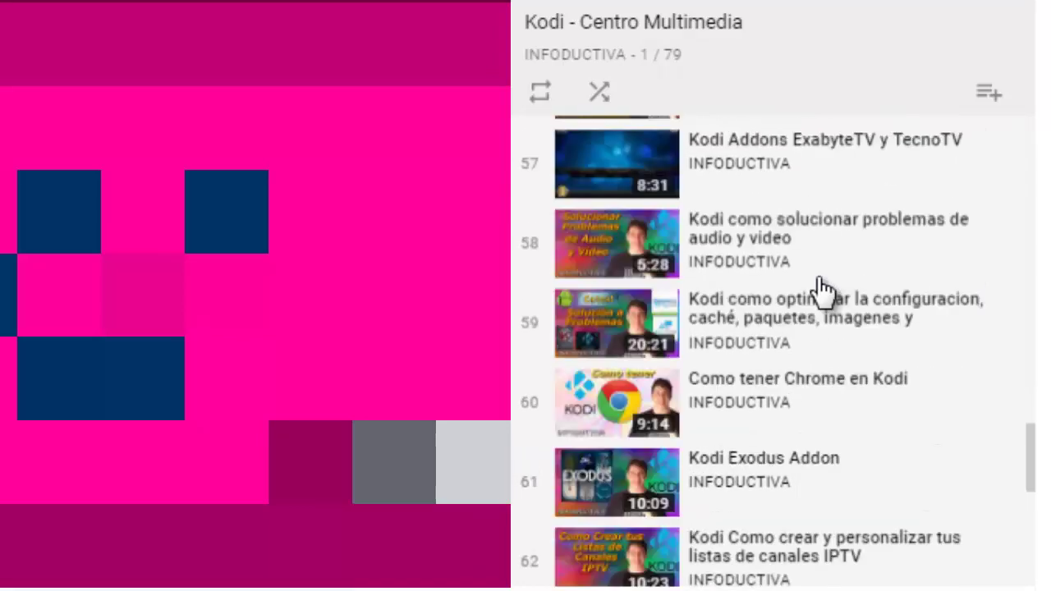
scroll(822, 289, down, 4)
scroll(821, 289, down, 4)
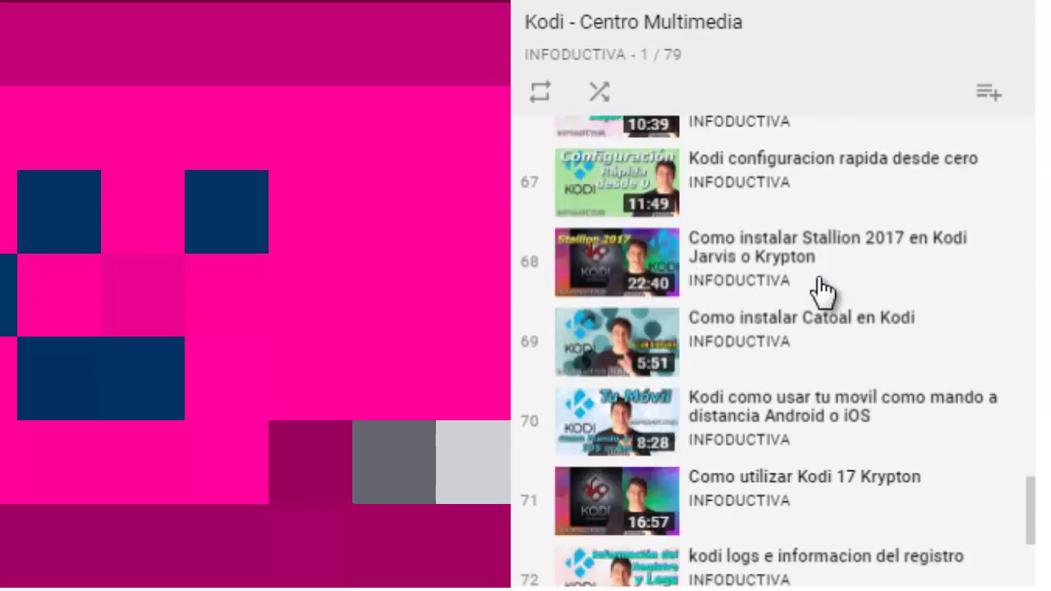
scroll(819, 287, down, 14)
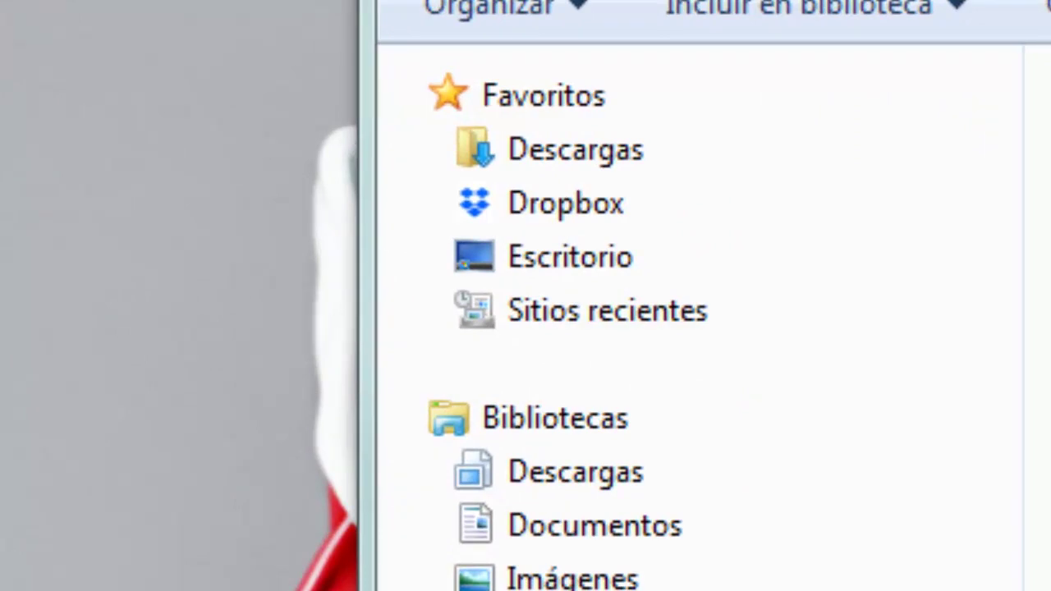
Step: Look through the photos and videos in Dropbox's "Subidas desde cámara" folder, and minimize its window
click(561, 211)
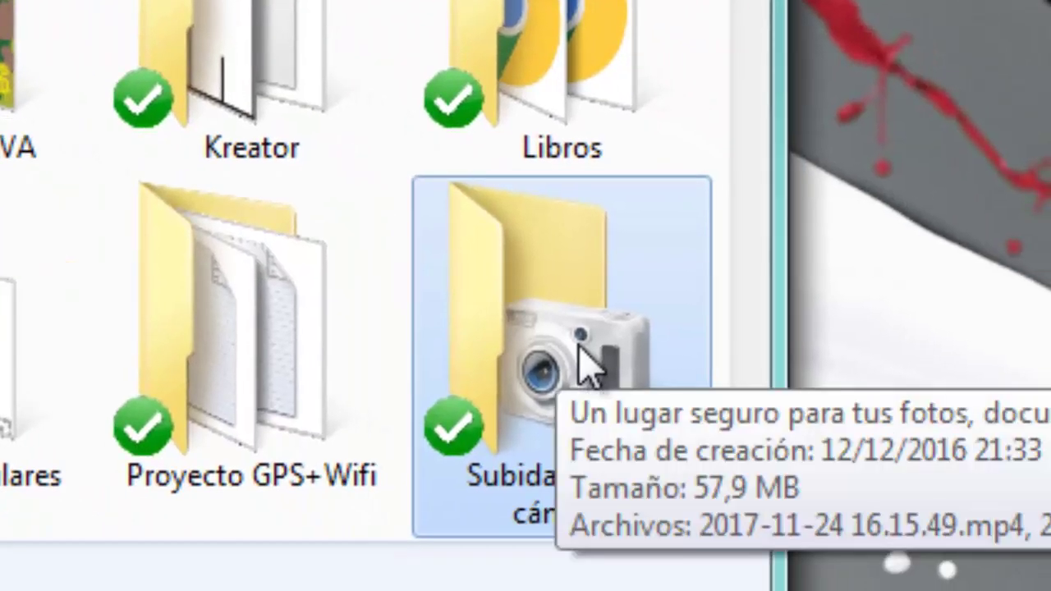
double_click(578, 349)
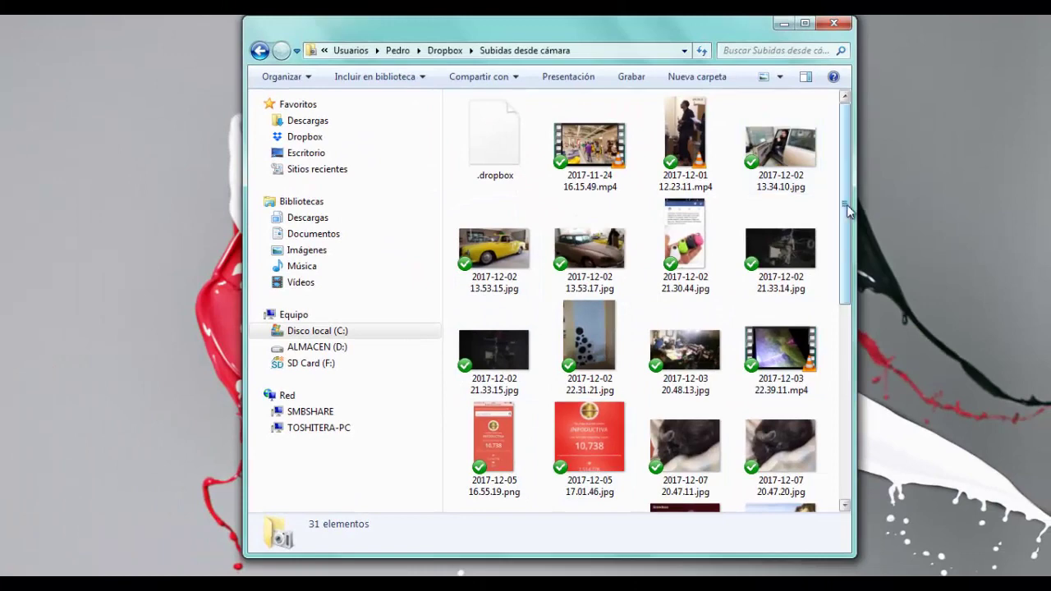
drag(849, 210, 881, 230)
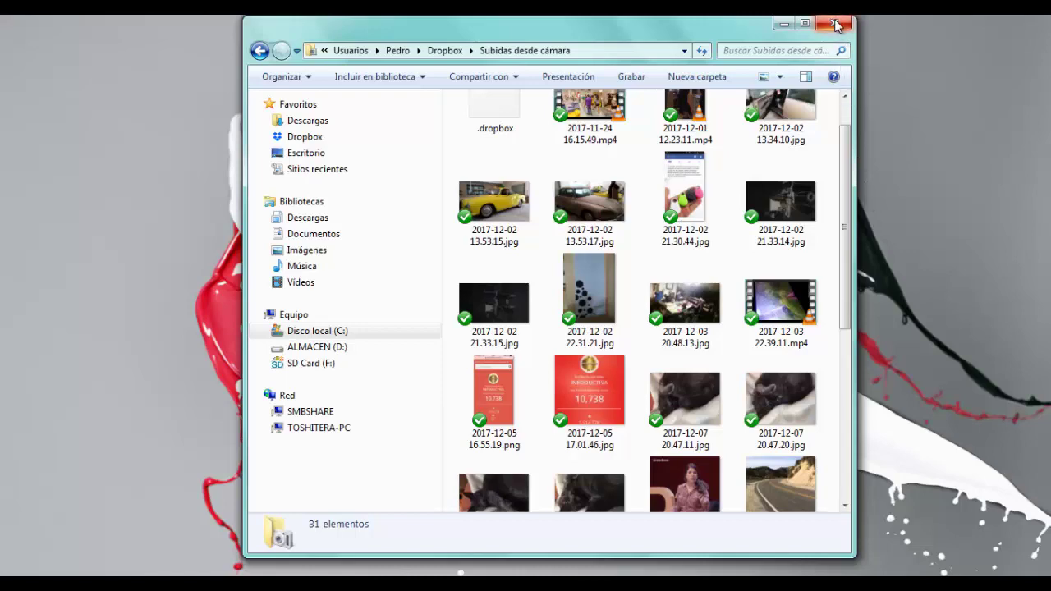
click(785, 24)
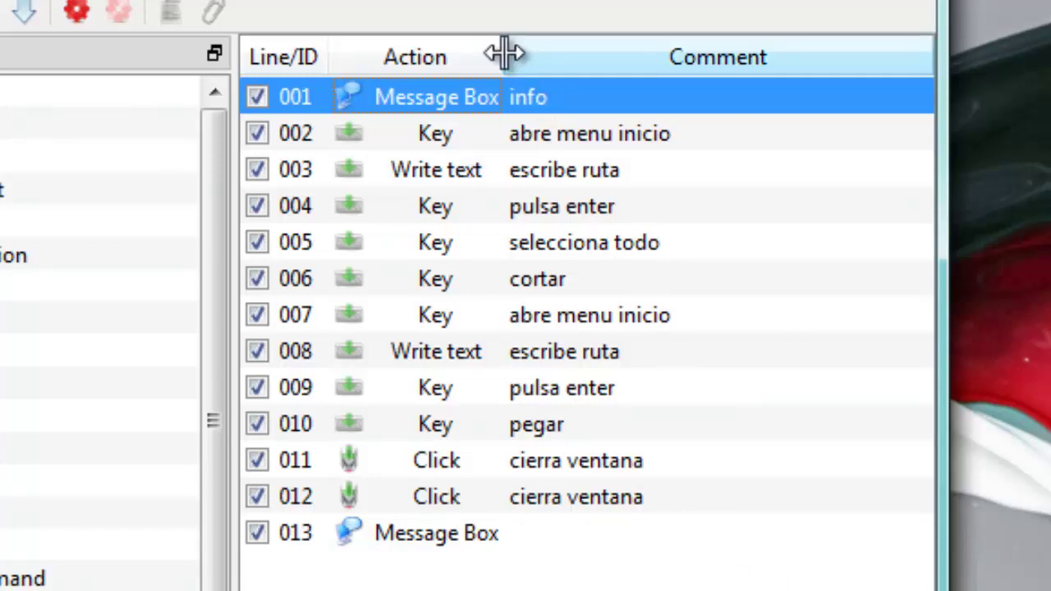
Step: Widen the script's Action column and read the full message text of the Message Box action on line 001
drag(504, 55, 568, 59)
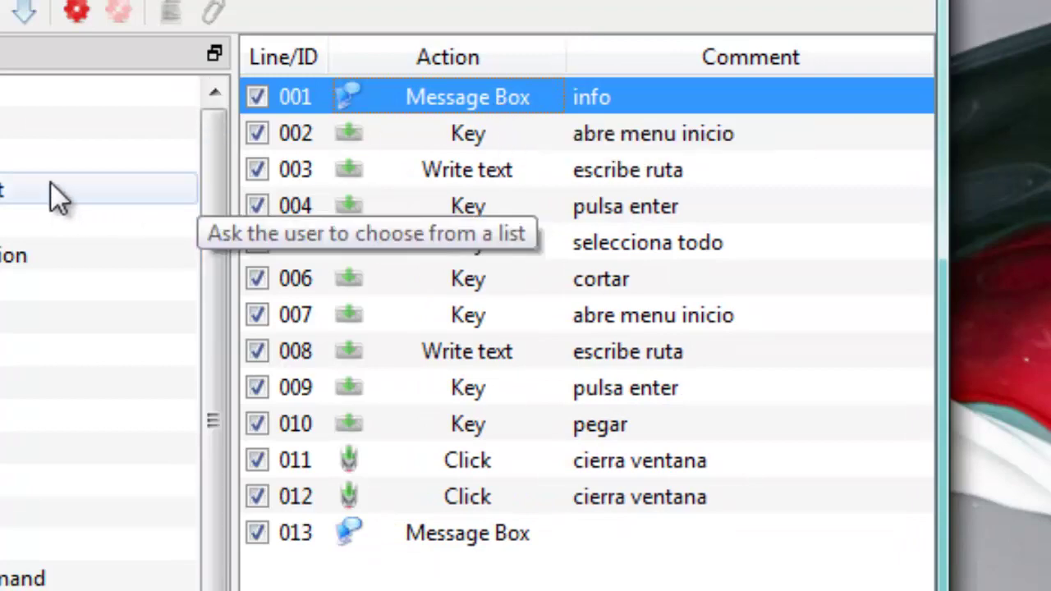
double_click(458, 103)
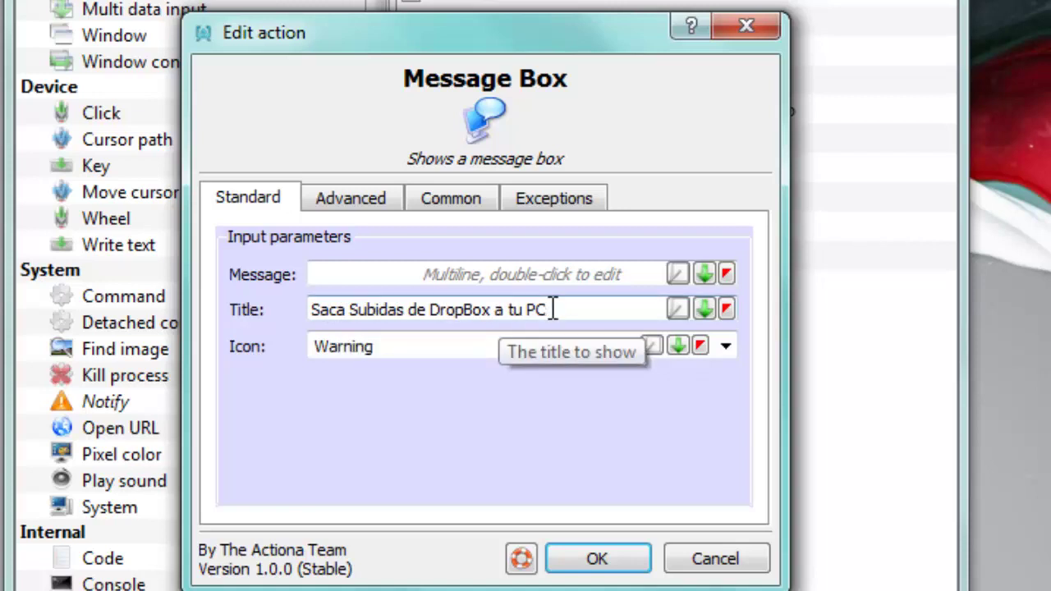
click(678, 274)
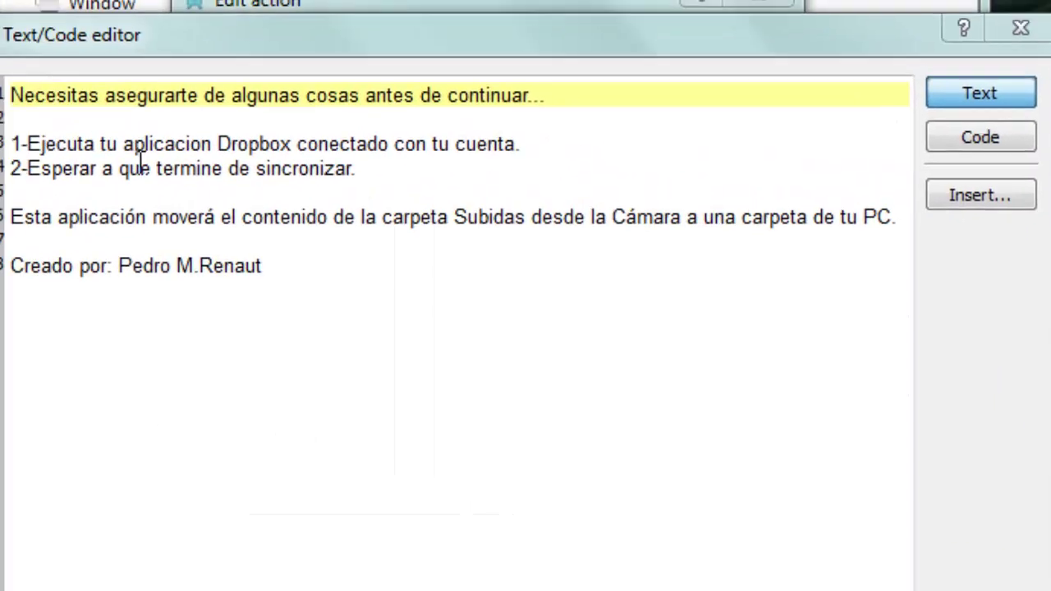
click(140, 168)
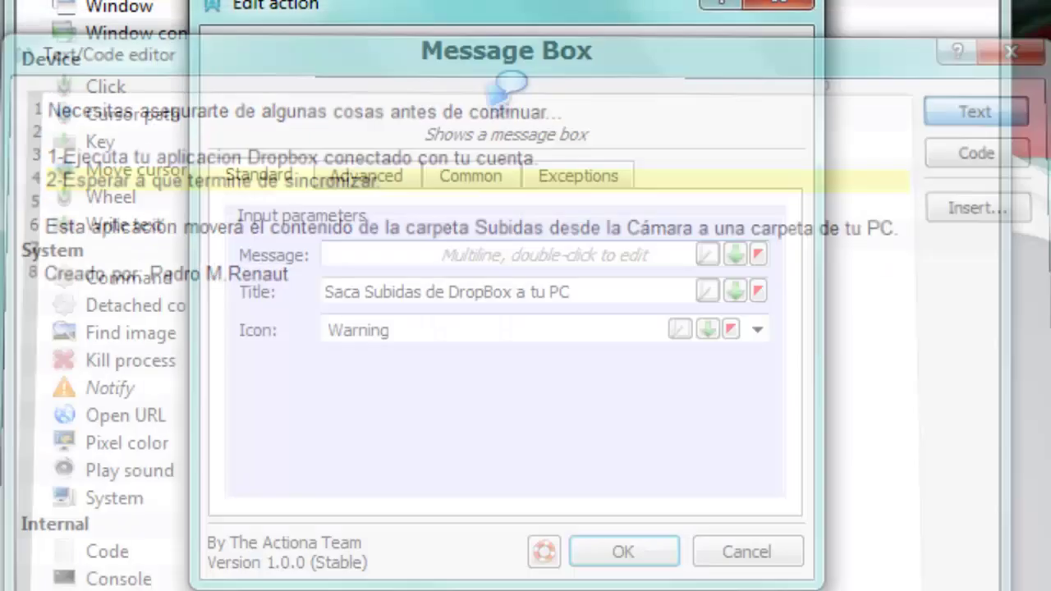
key(Escape)
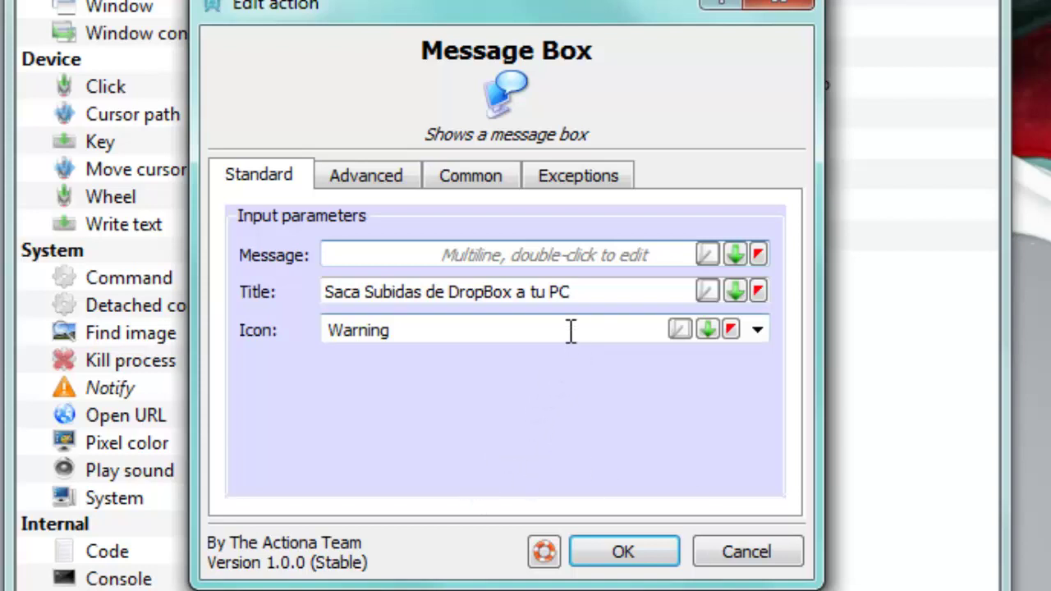
Step: Check the pause and timeout parameters of the line 001 Message Box action and accept its settings
click(460, 182)
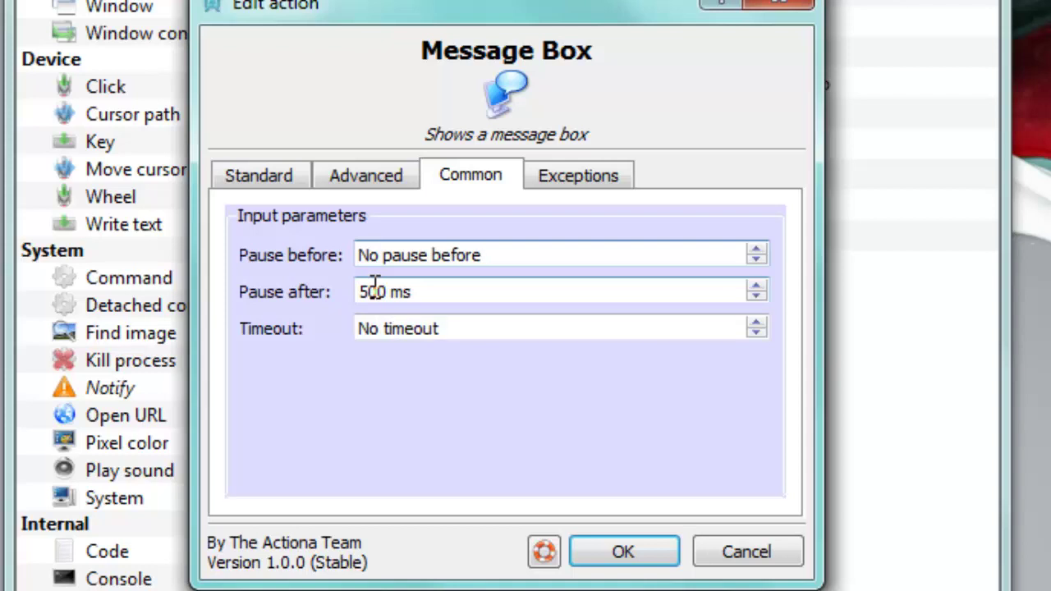
click(374, 289)
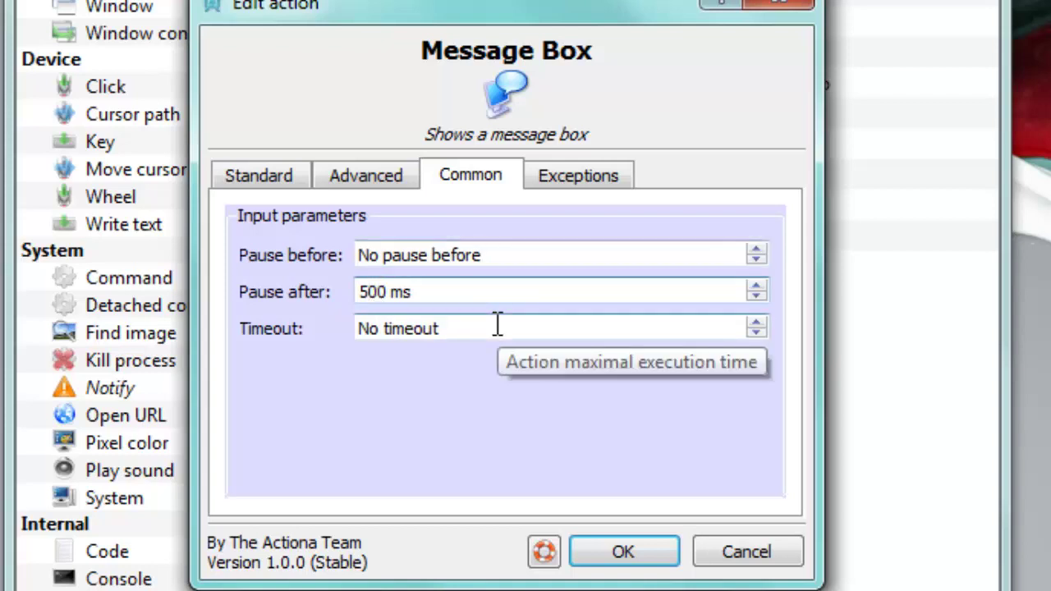
click(644, 557)
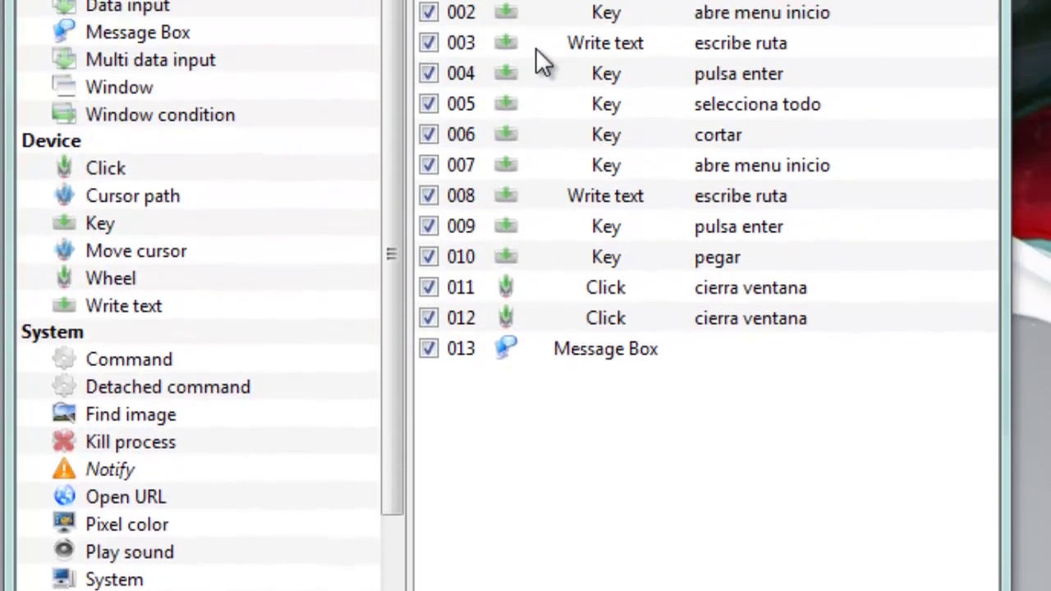
Step: Review the line 002 Key action's simulated key and pause parameters, try the Start menu it opens, and accept the settings
double_click(594, 81)
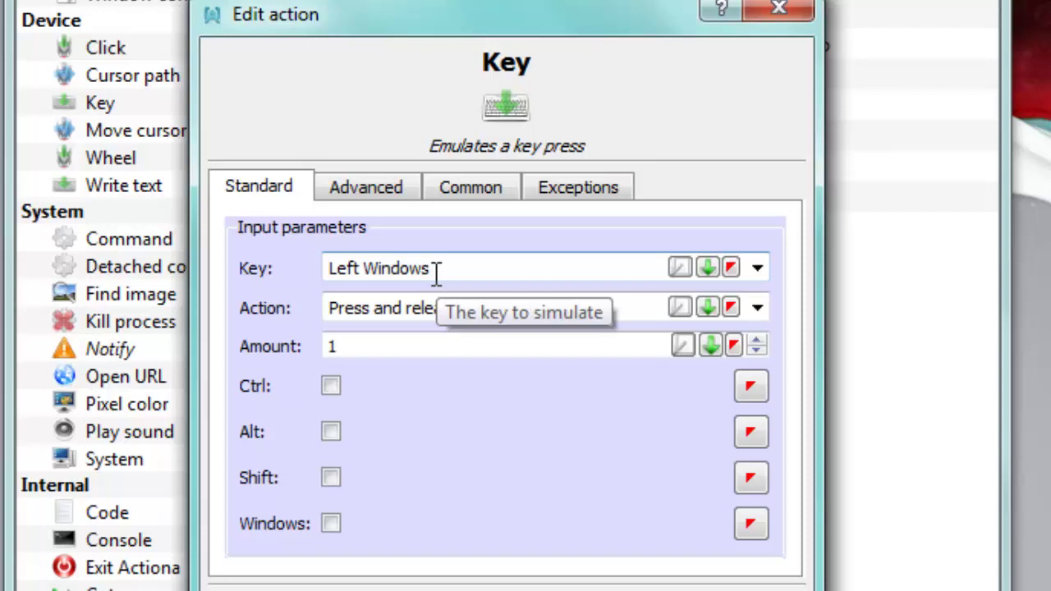
key(super)
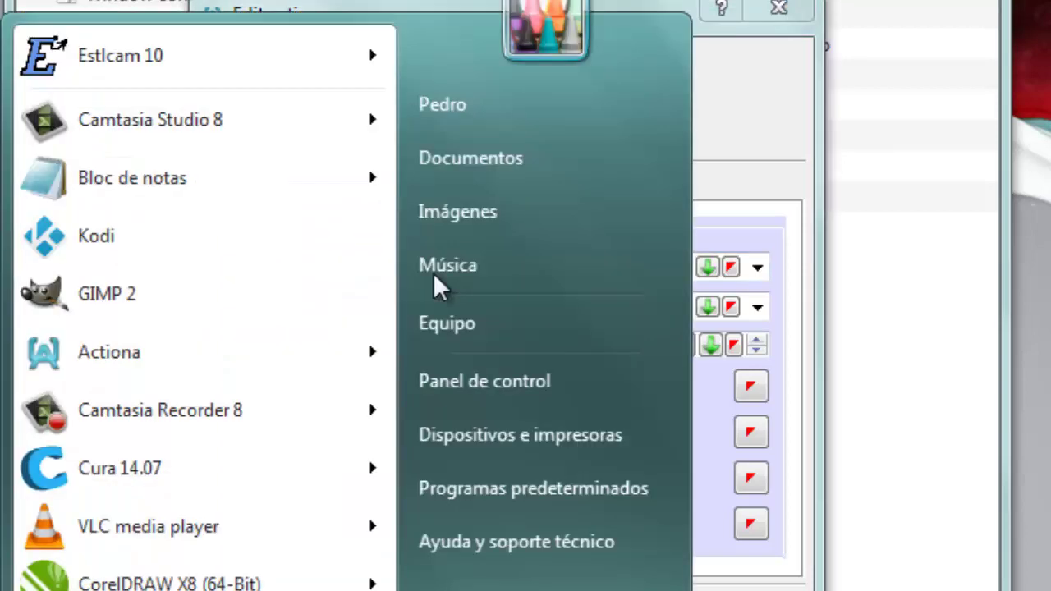
key(super)
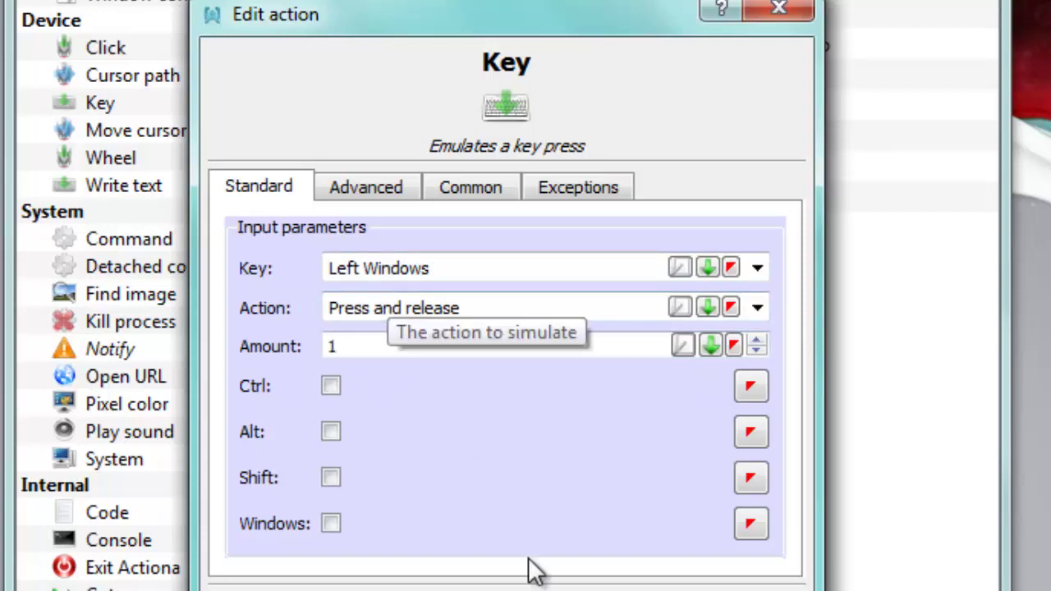
click(491, 195)
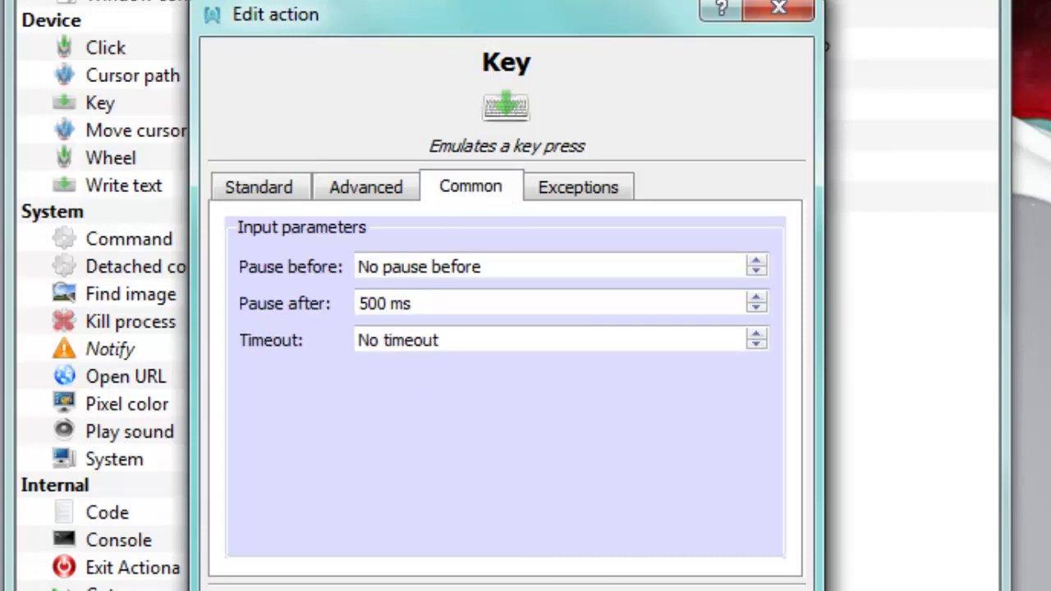
key(Return)
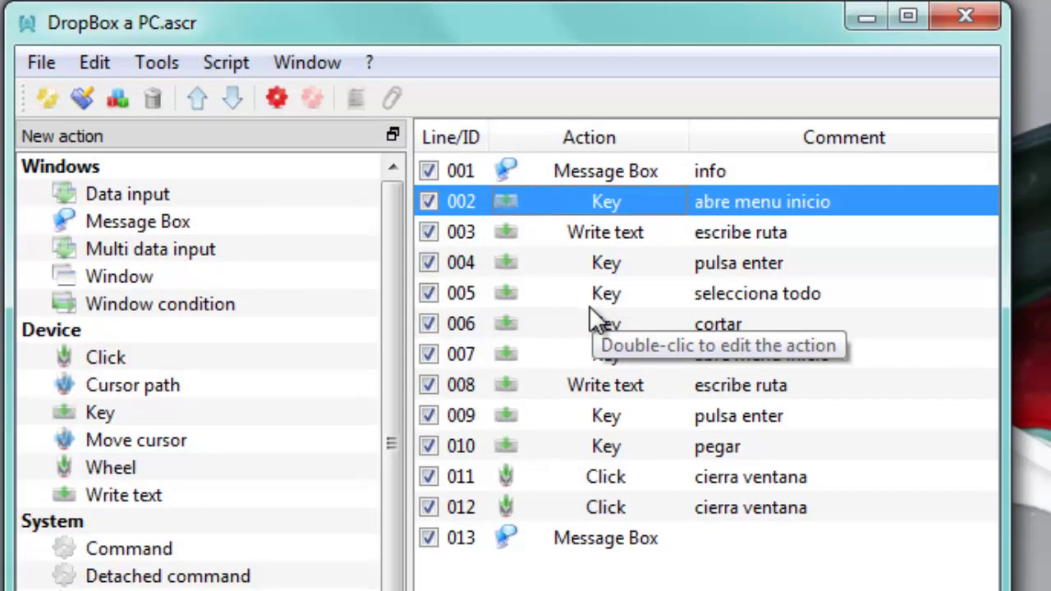
Step: Open the line 003 Write text action and compare its path with the full address of the "Subidas desde cámara" folder
click(597, 233)
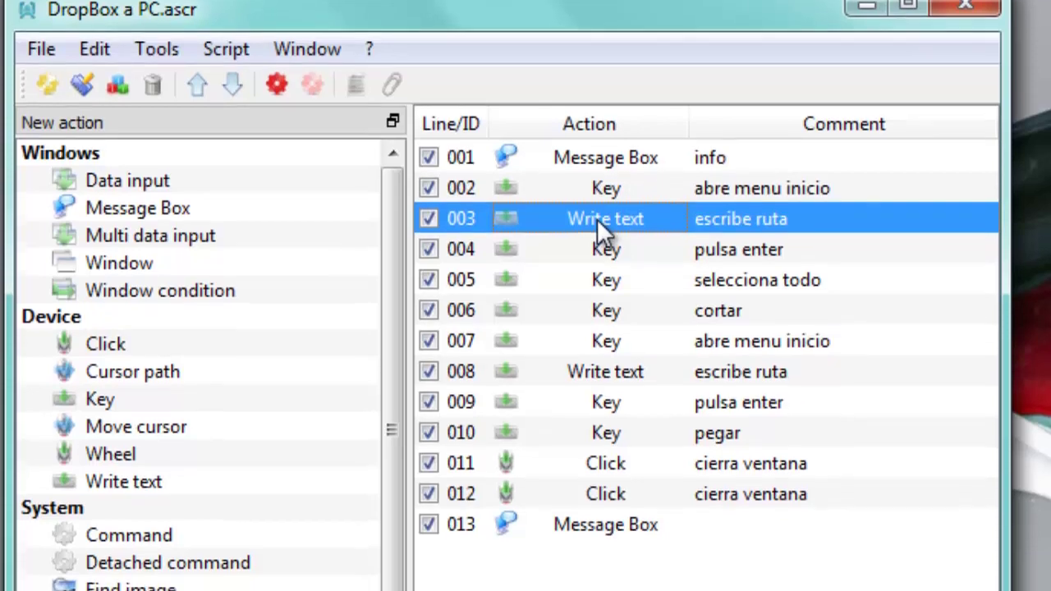
double_click(597, 233)
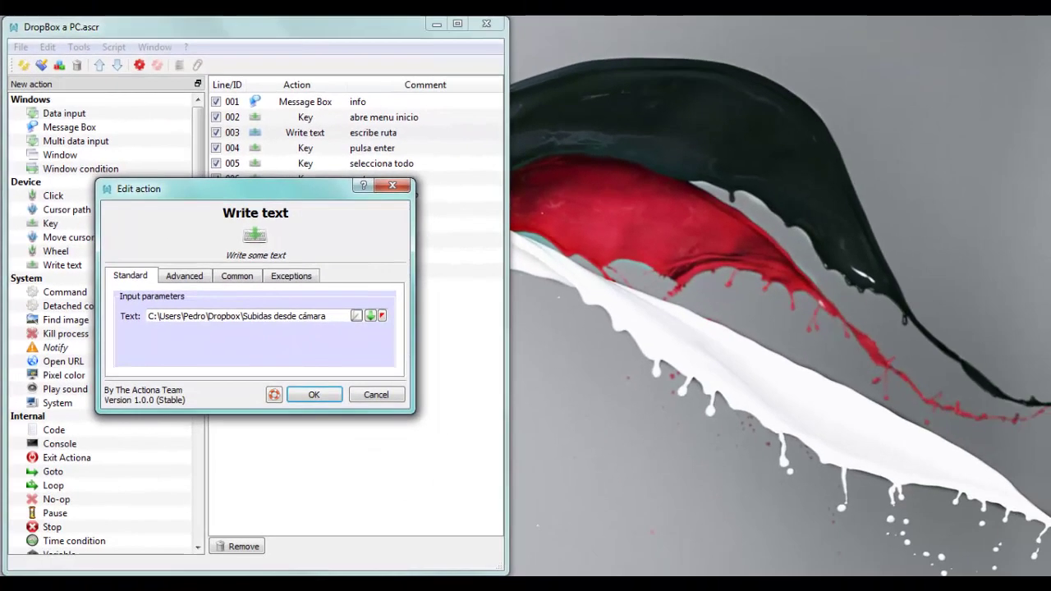
mouse_move(237, 590)
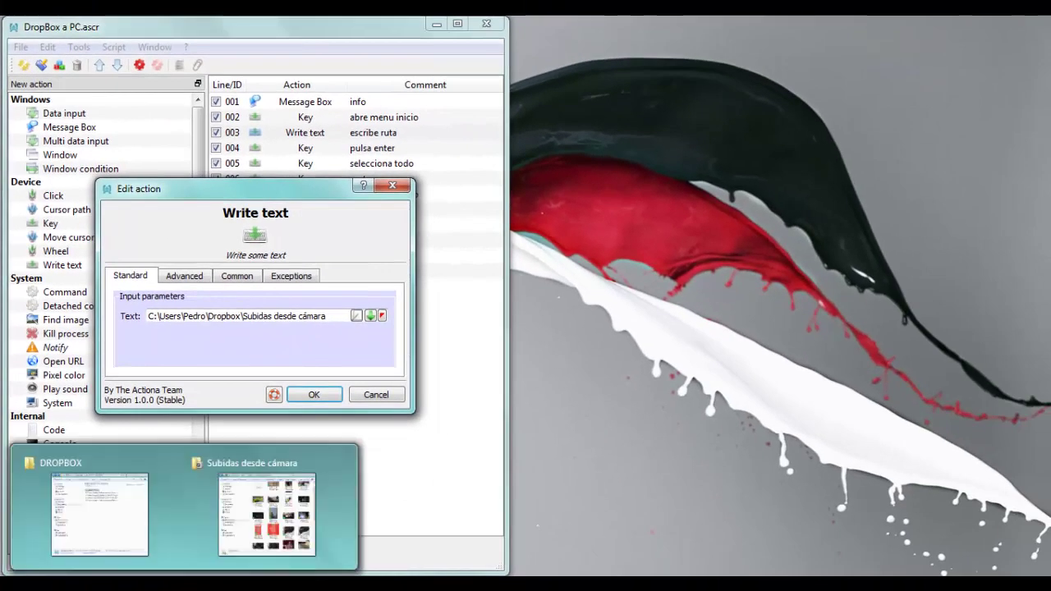
click(267, 513)
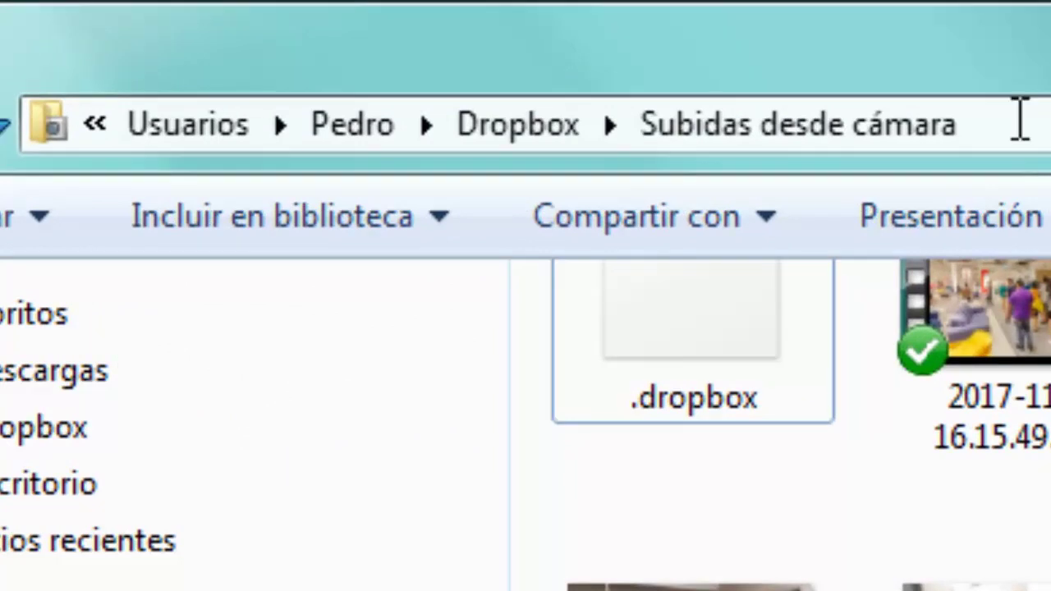
click(1020, 119)
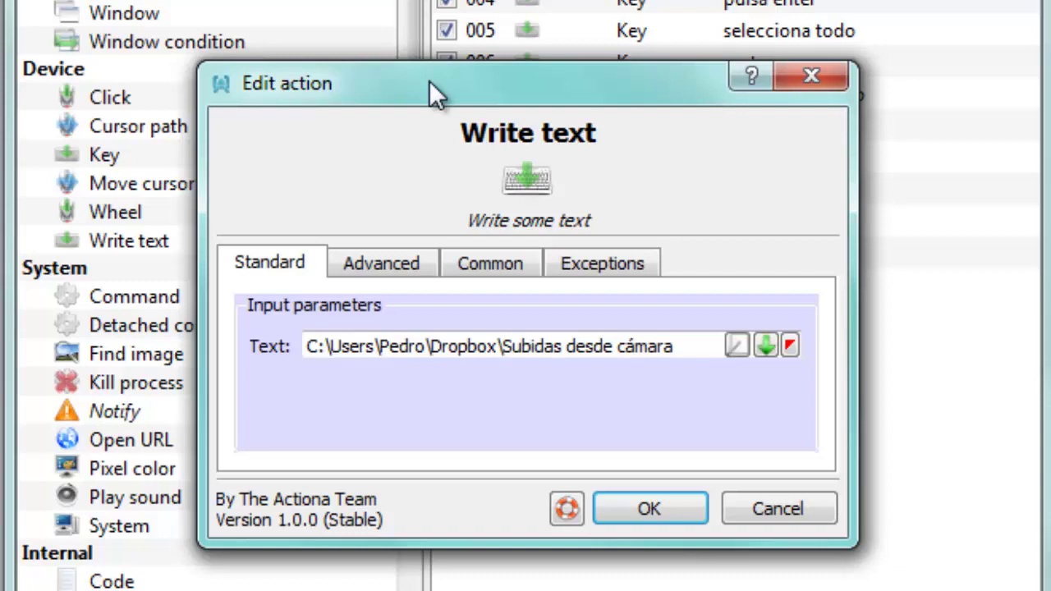
Step: Check the line 003 Write text action's pause parameters and the line 004 Key action's simulated key and pauses, accepting the settings of both
click(504, 264)
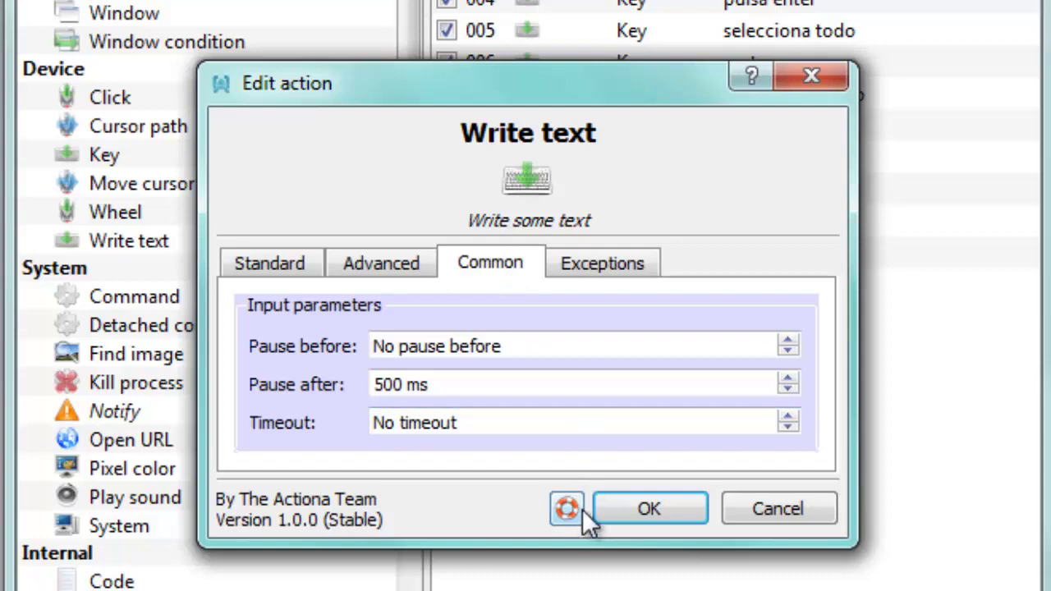
click(626, 513)
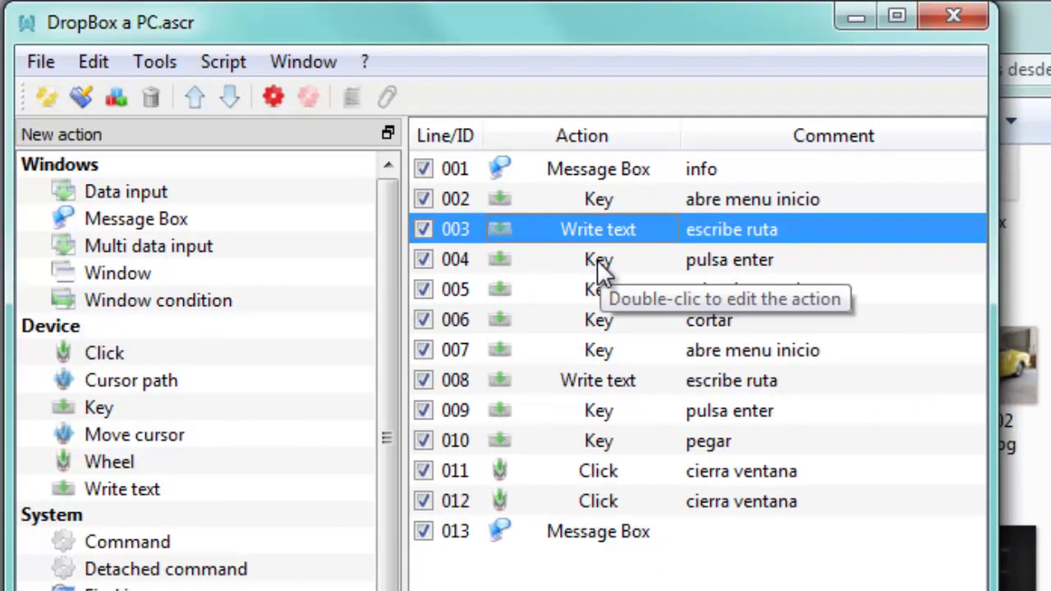
double_click(597, 259)
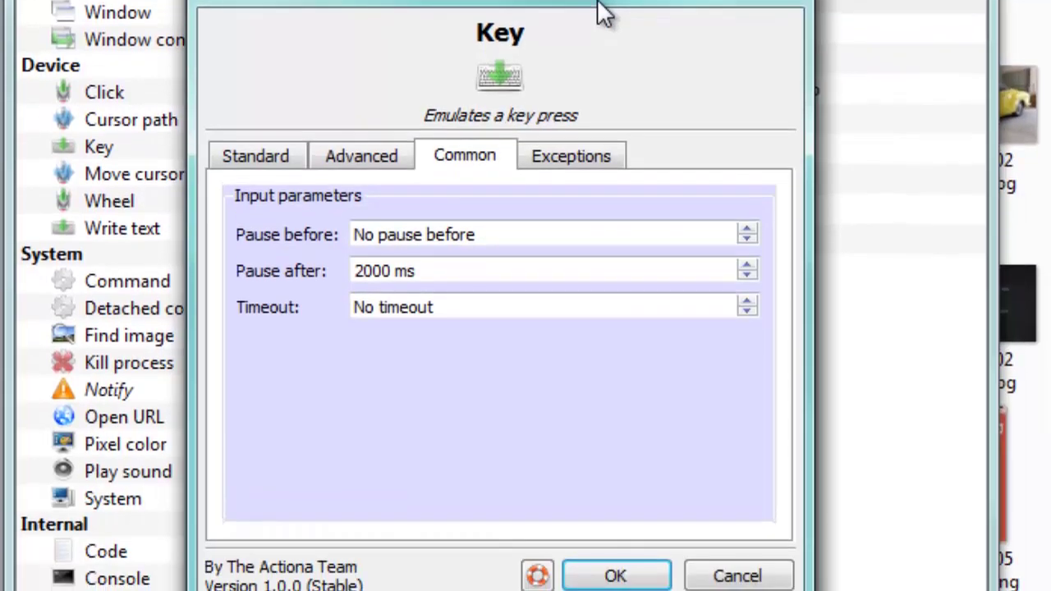
click(283, 164)
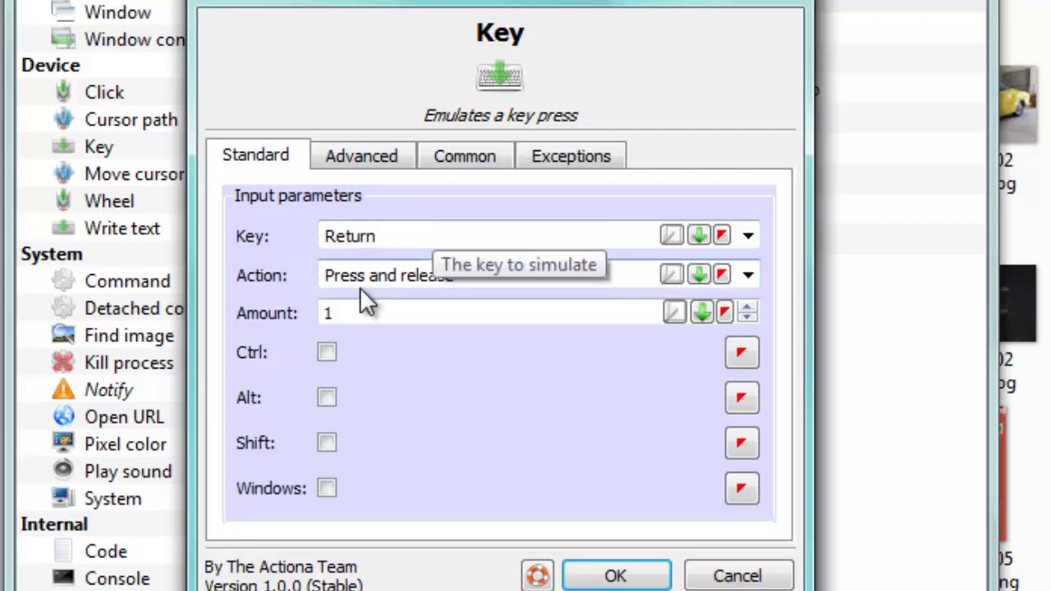
click(461, 158)
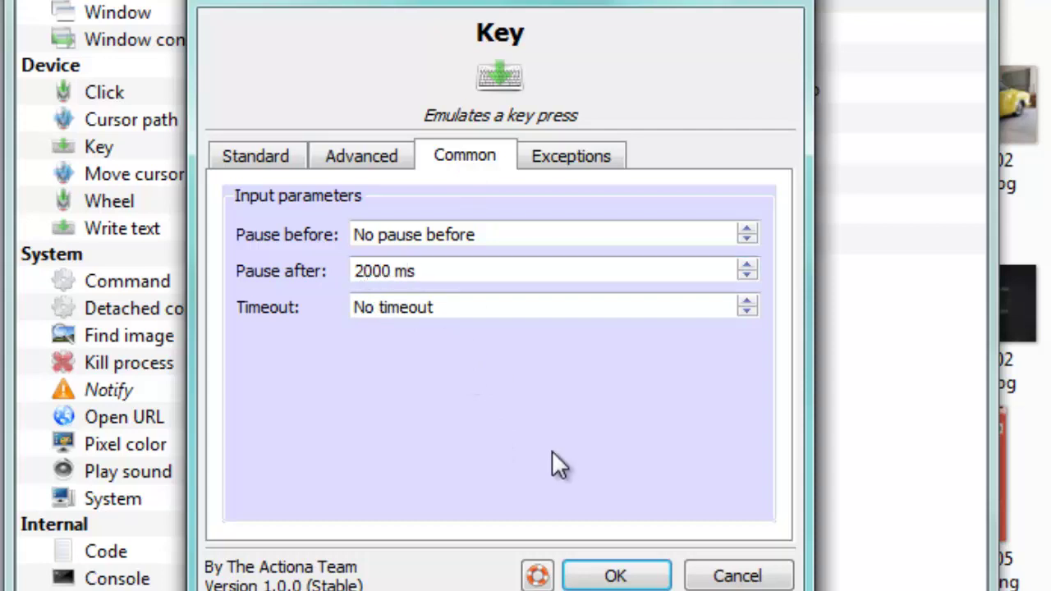
click(616, 577)
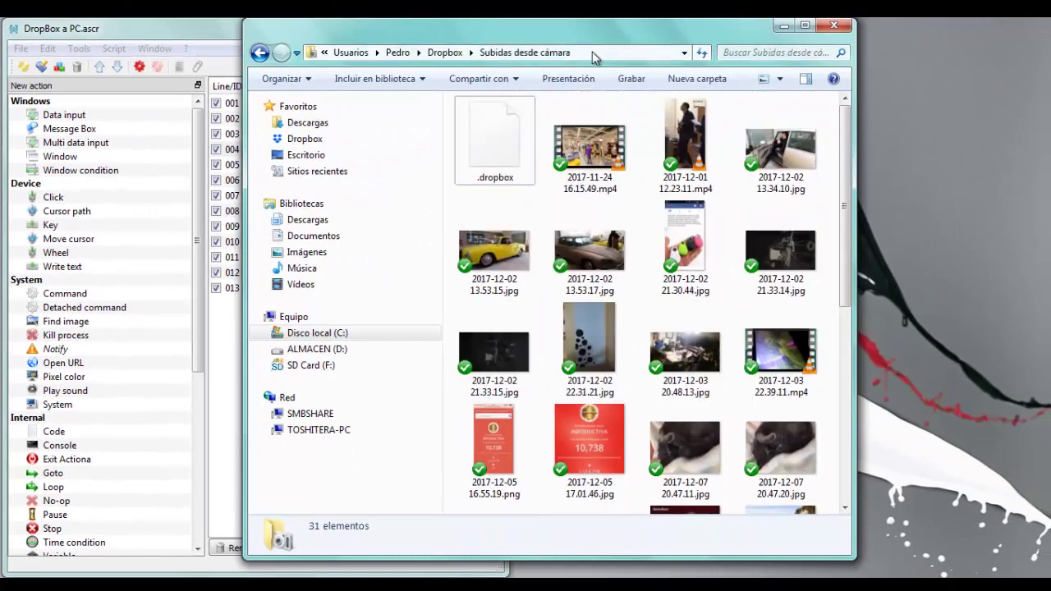
Step: Copy the full address of the "Subidas desde cámara" folder, and clear its window and the script window from the desktop
click(593, 51)
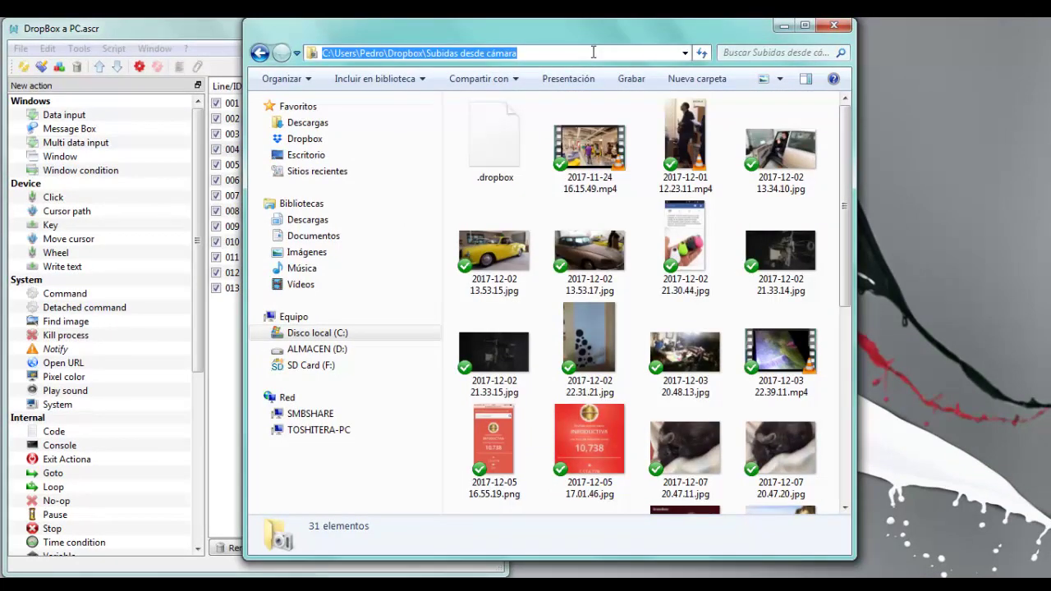
click(834, 26)
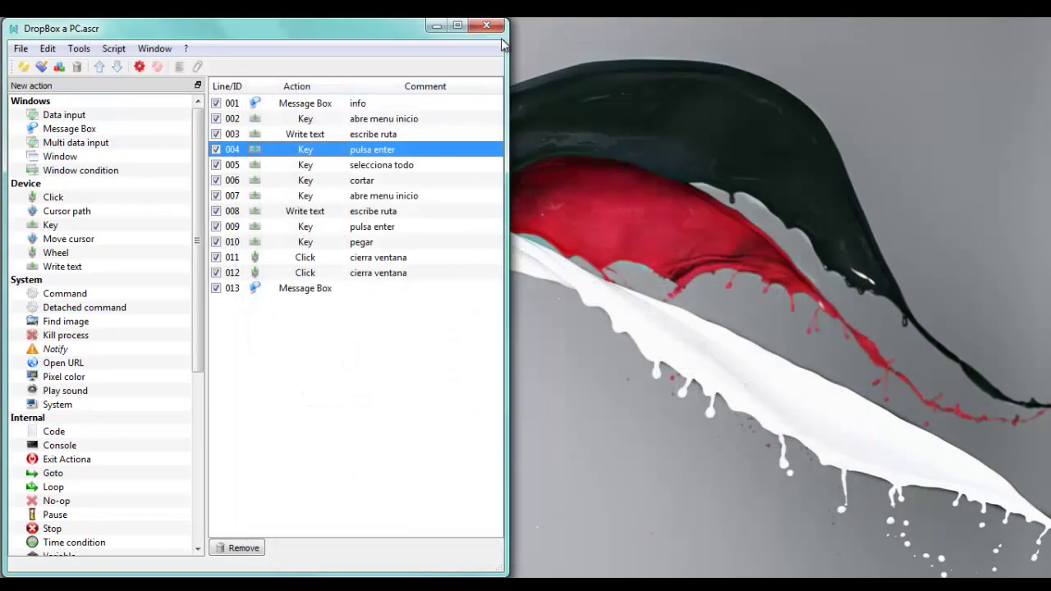
click(437, 25)
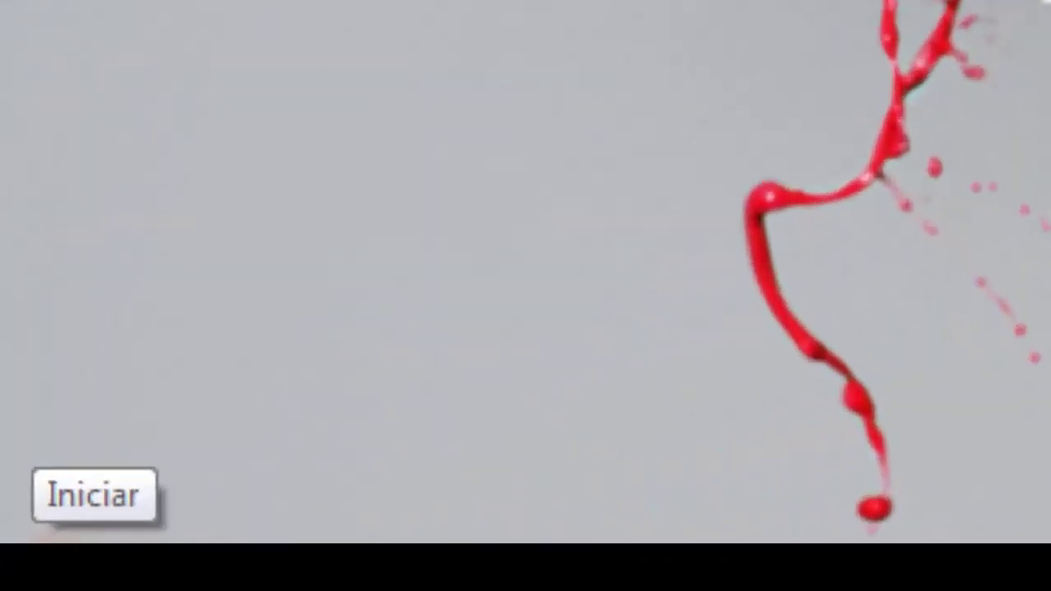
Step: Open the "Subidas desde cámara" folder by running its copied path from the Start menu search
click(16, 584)
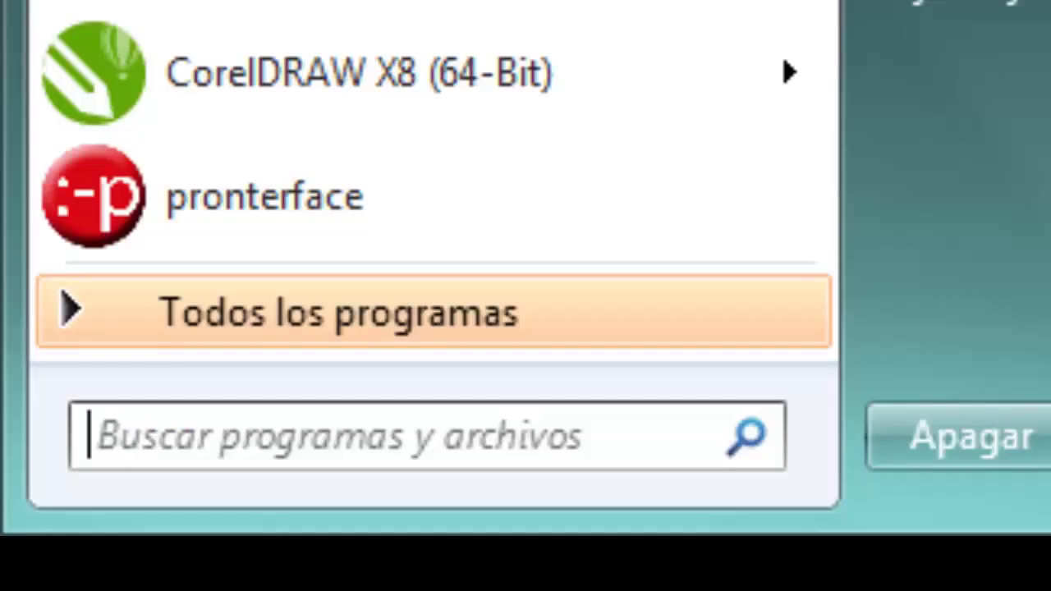
click(234, 438)
key(ctrl+v)
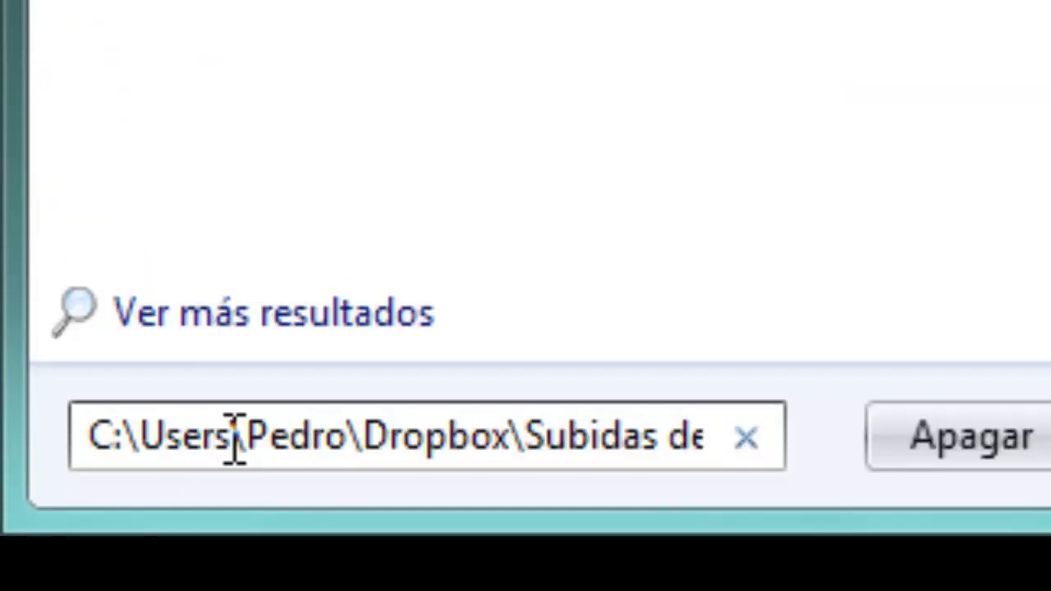
key(Return)
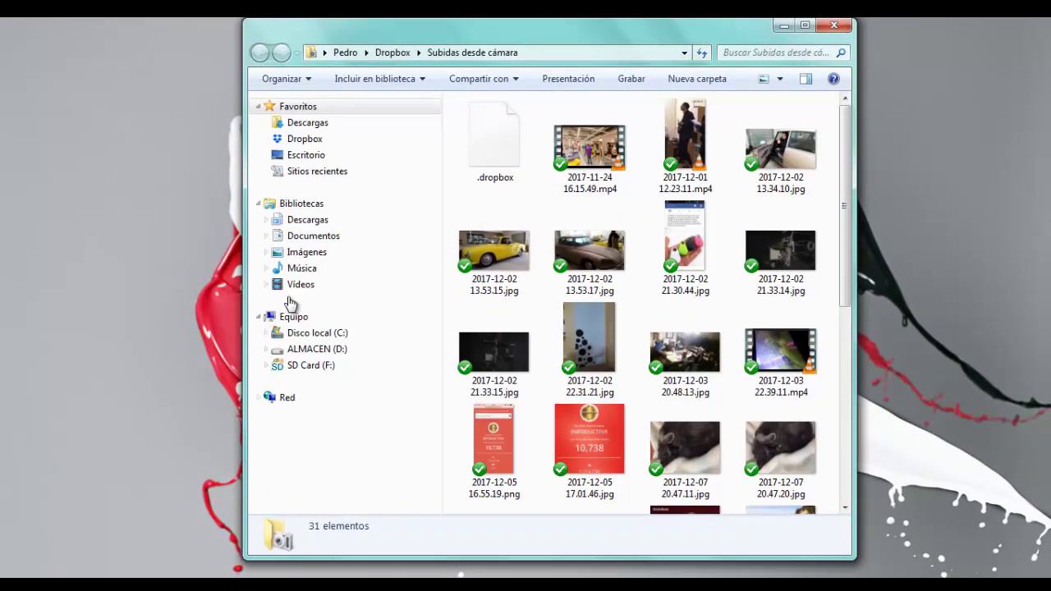
click(532, 50)
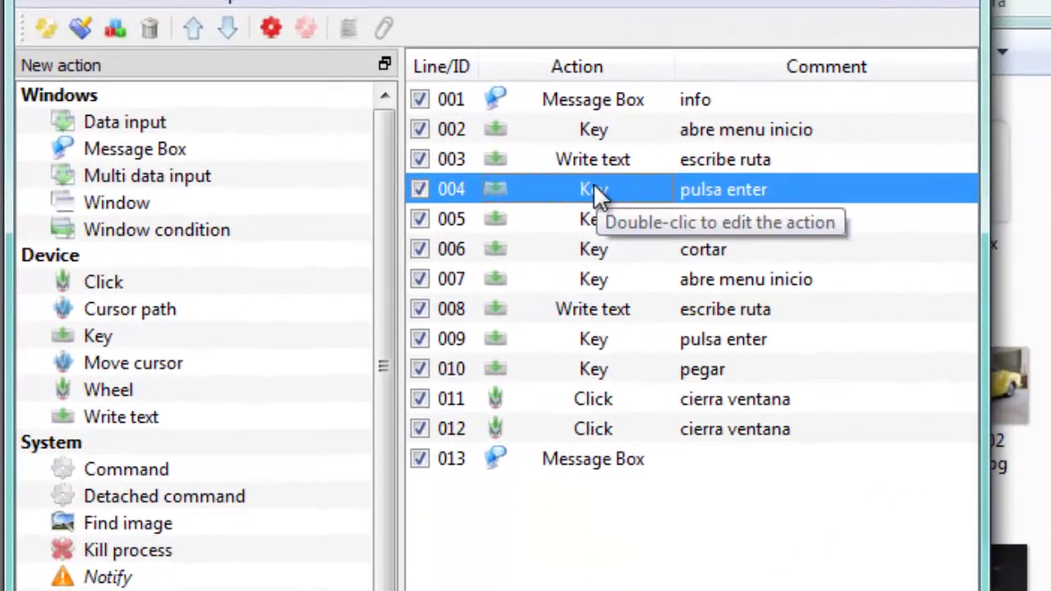
Step: Reopen the line 004 Key action, check which key it simulates, and accept its settings
double_click(595, 188)
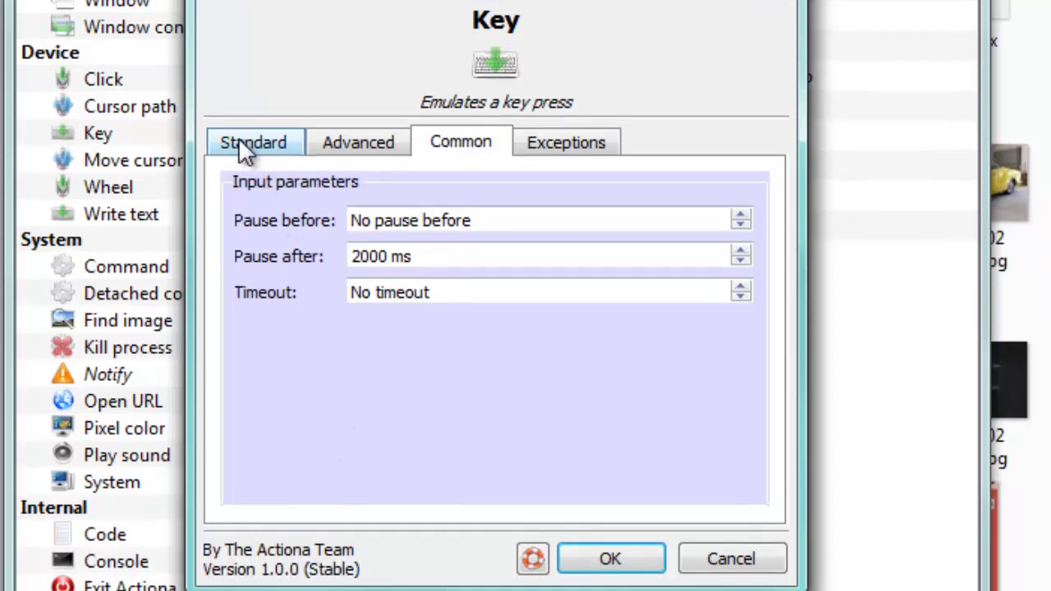
click(240, 141)
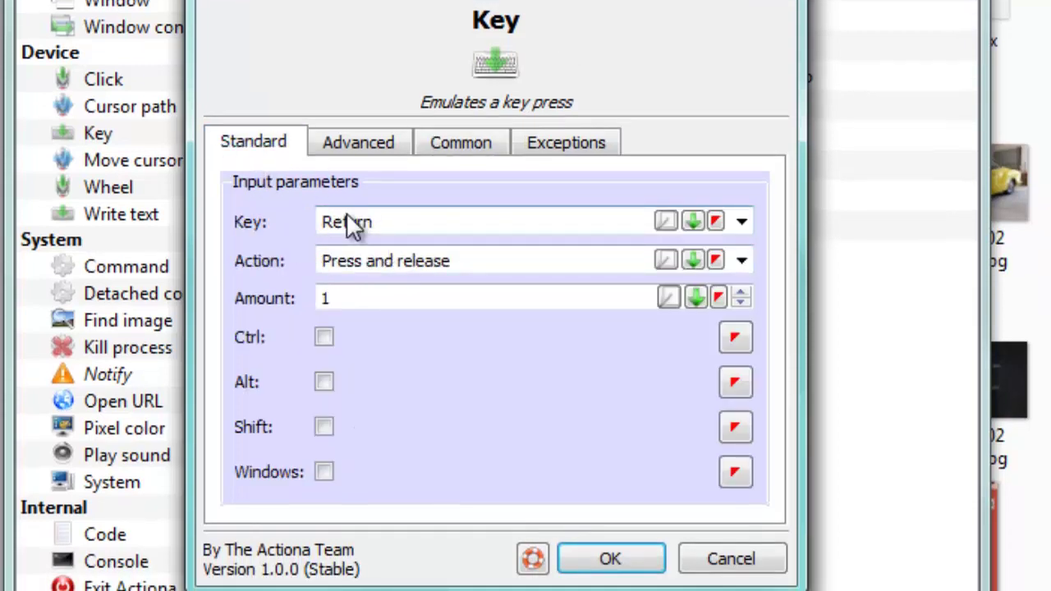
click(611, 561)
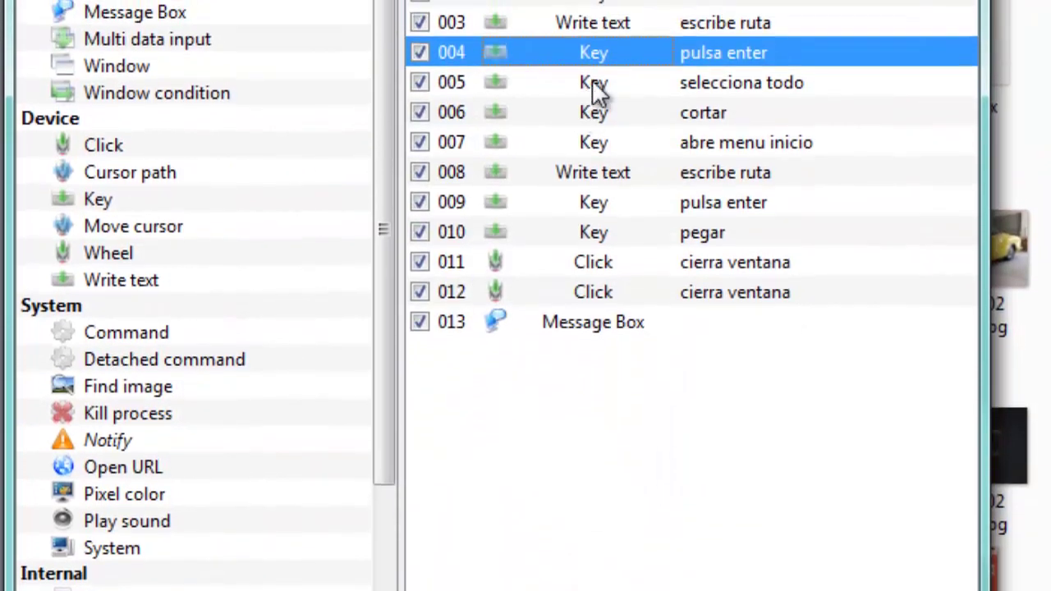
Step: Open the line 005 Key action and try out its select-all operation on the files in the "Subidas desde cámara" folder
double_click(595, 85)
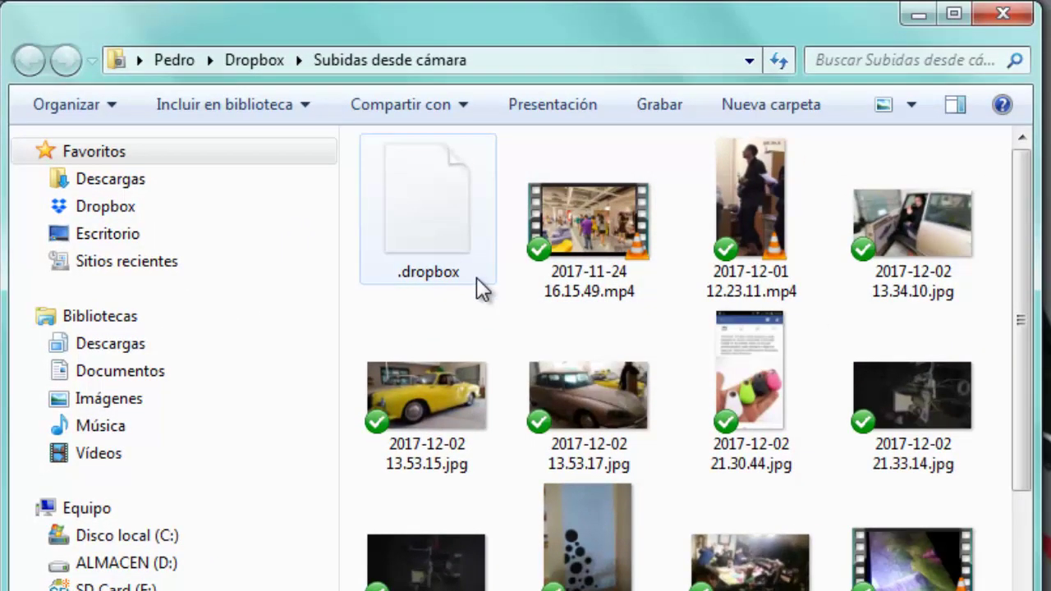
right_click(508, 318)
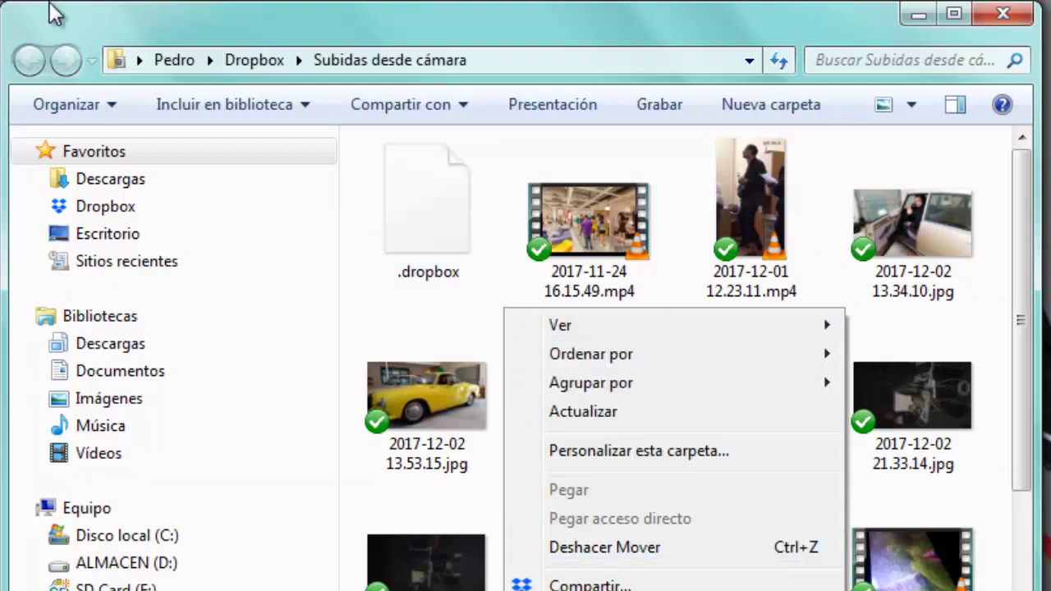
click(105, 94)
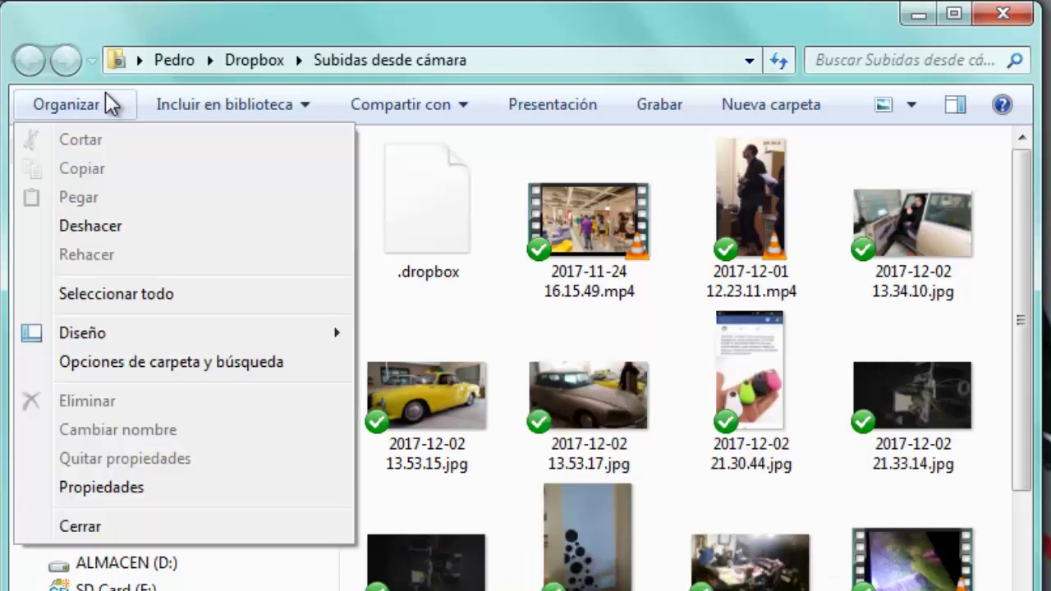
click(157, 294)
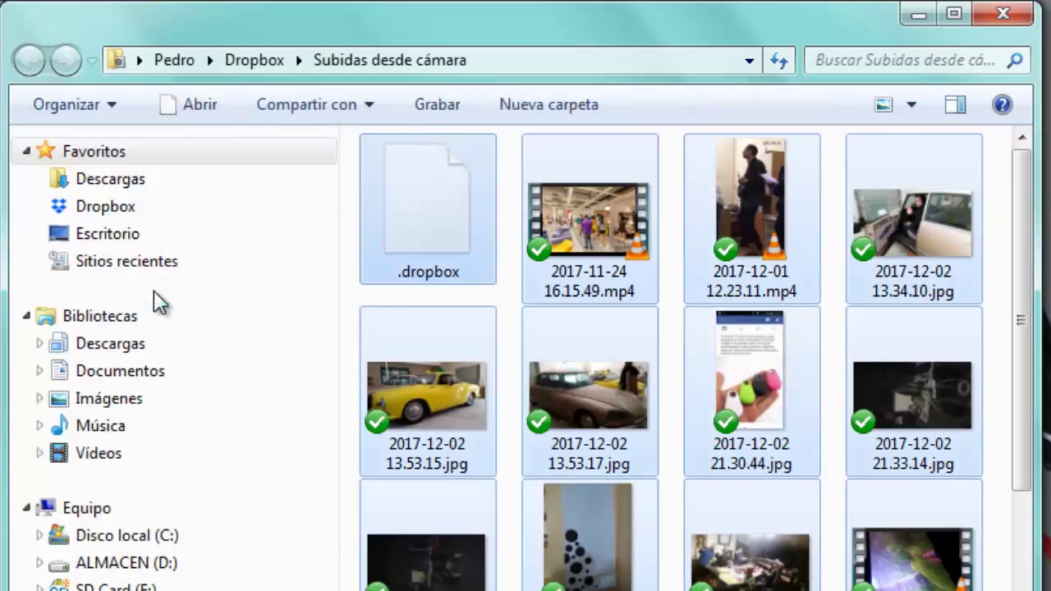
click(390, 295)
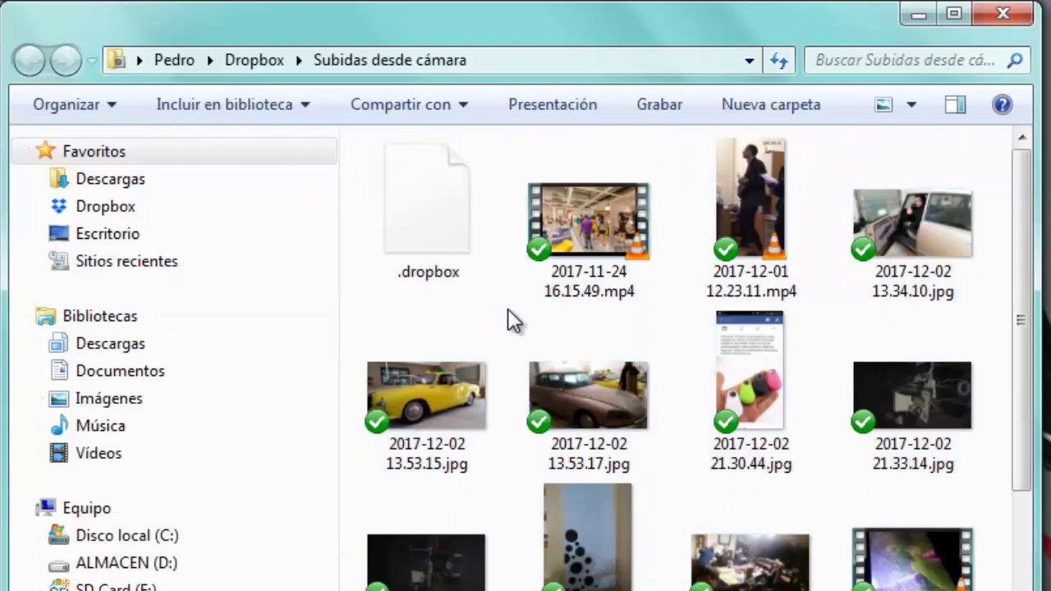
key(ctrl+a)
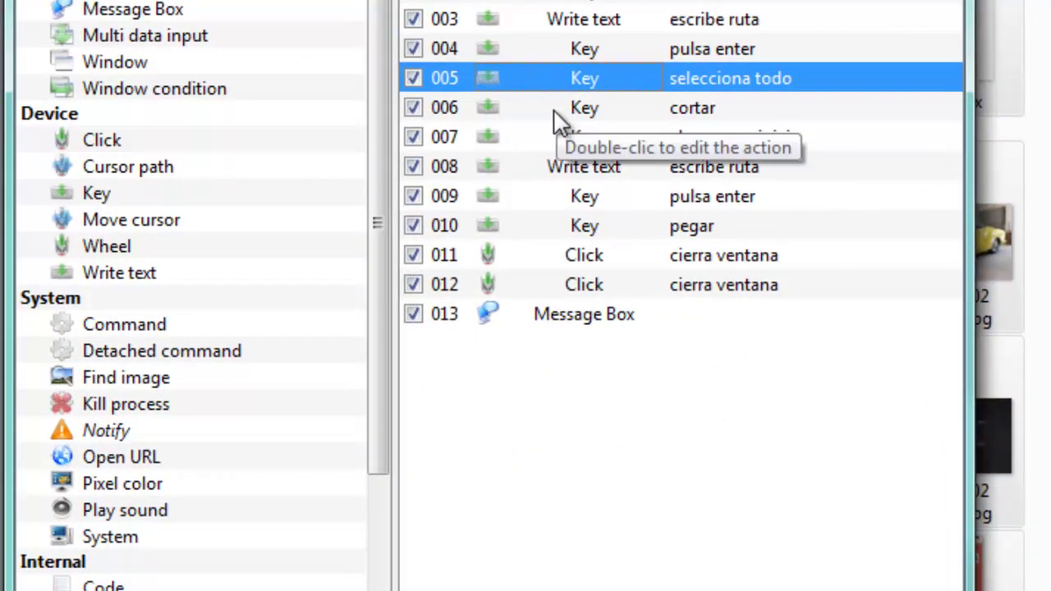
Step: Review the line 006 Key action's simulated key combination and pause parameters, accept its settings, and return to the script
double_click(559, 123)
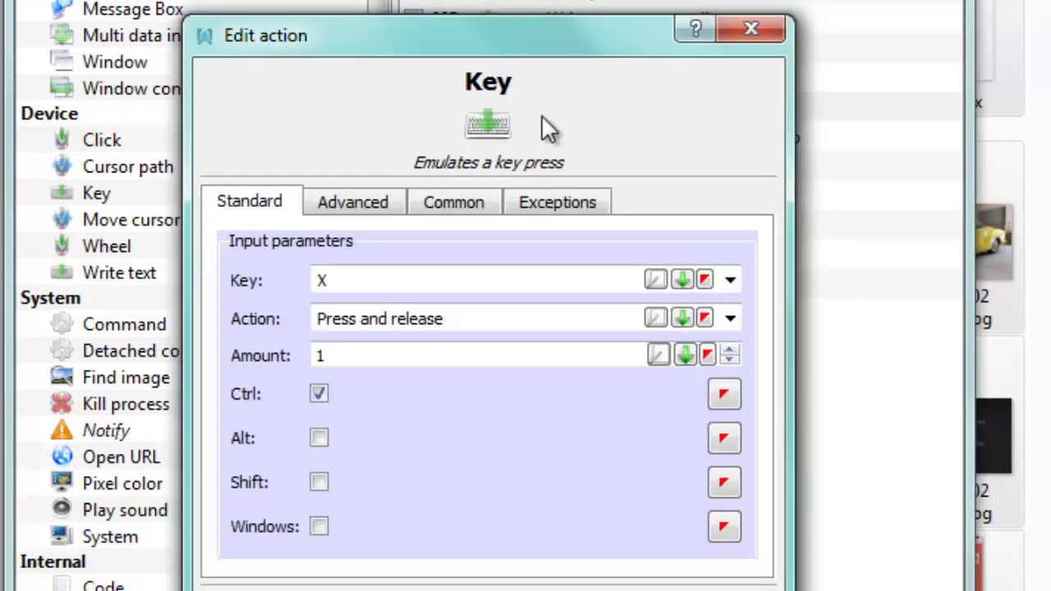
click(417, 357)
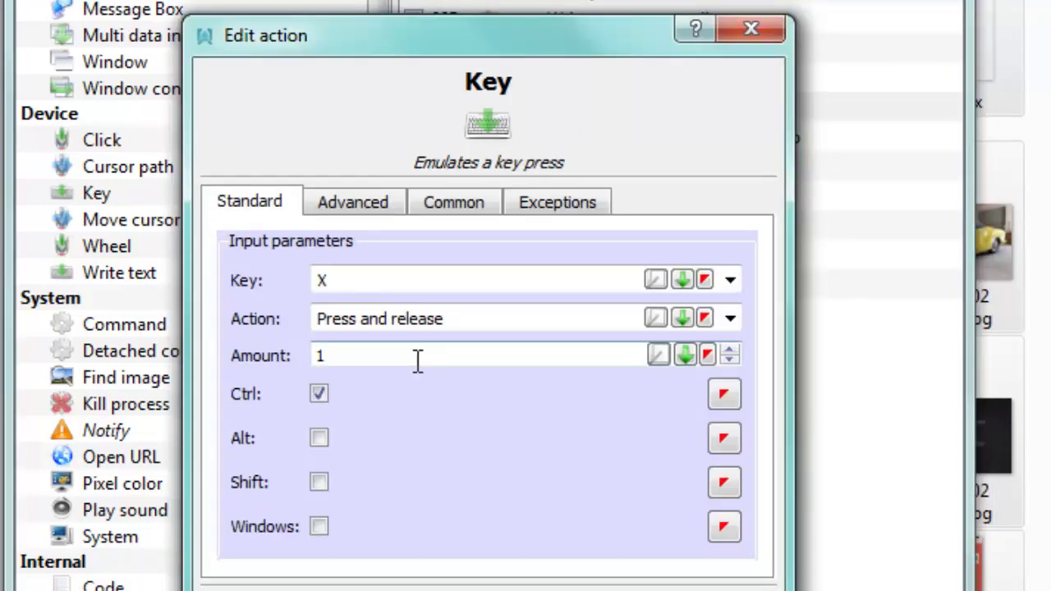
click(352, 283)
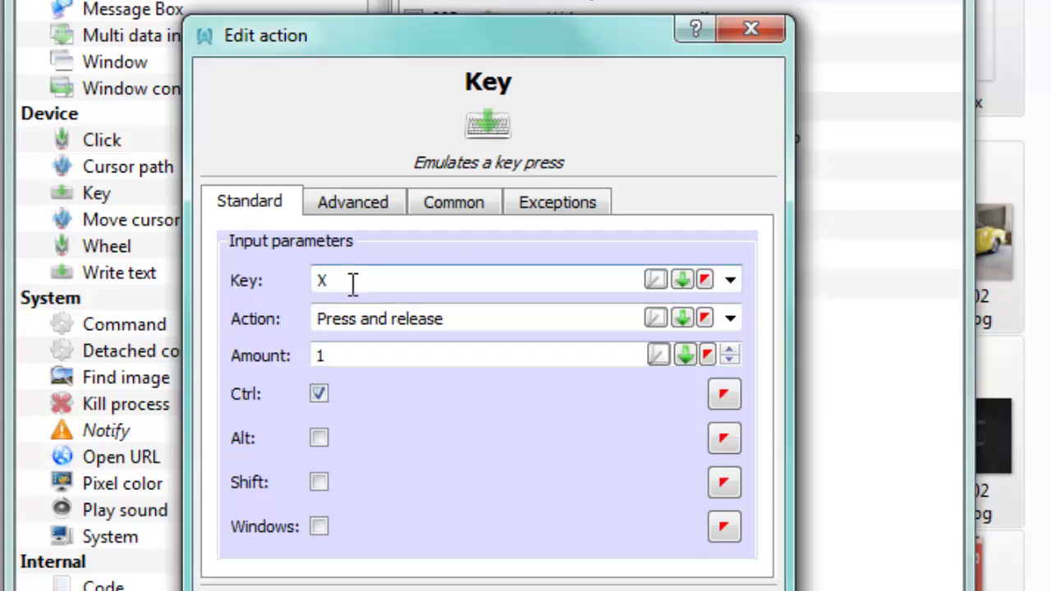
click(447, 205)
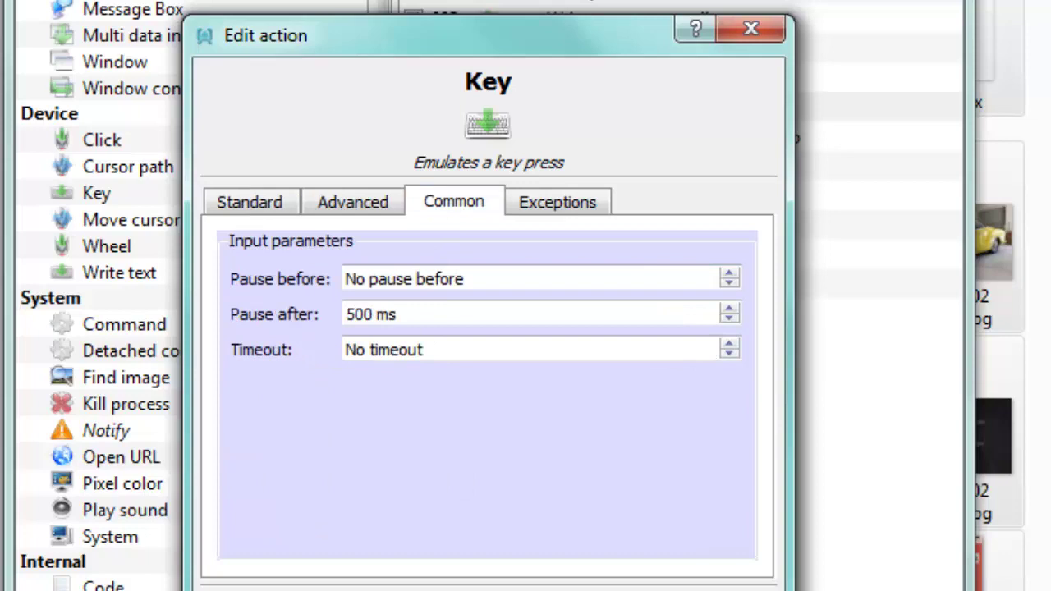
key(Return)
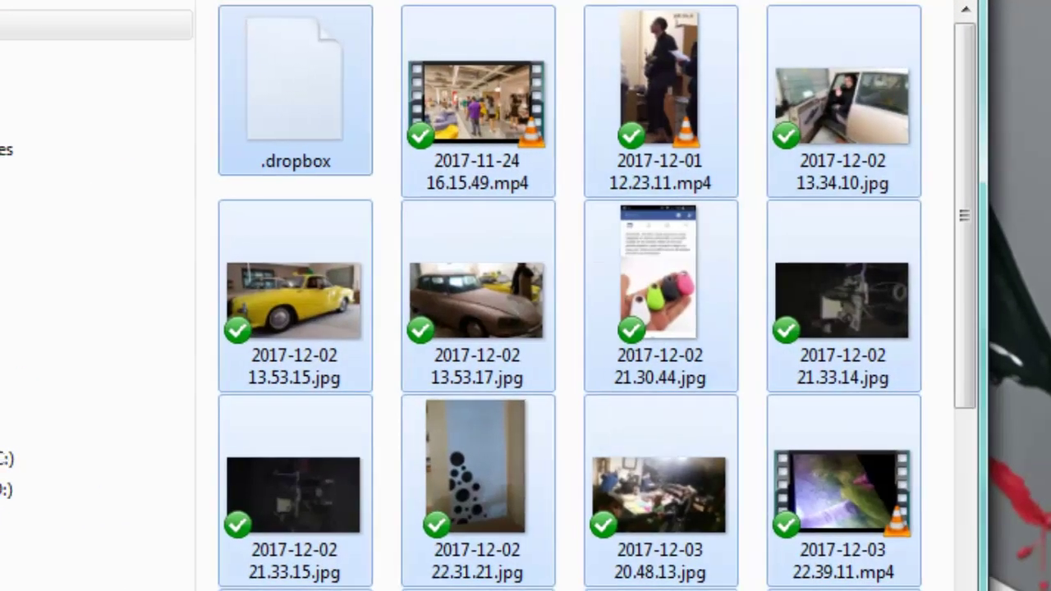
key(alt+Tab)
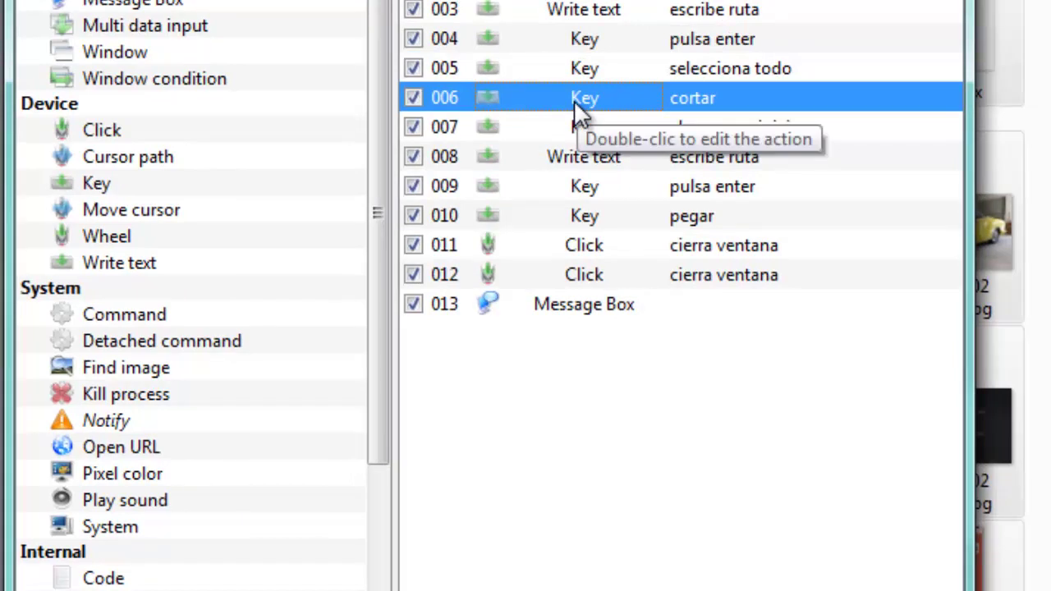
Step: Review the line 007 Key action's simulated key and pause parameters, try the Start menu it opens, and accept the settings
double_click(532, 131)
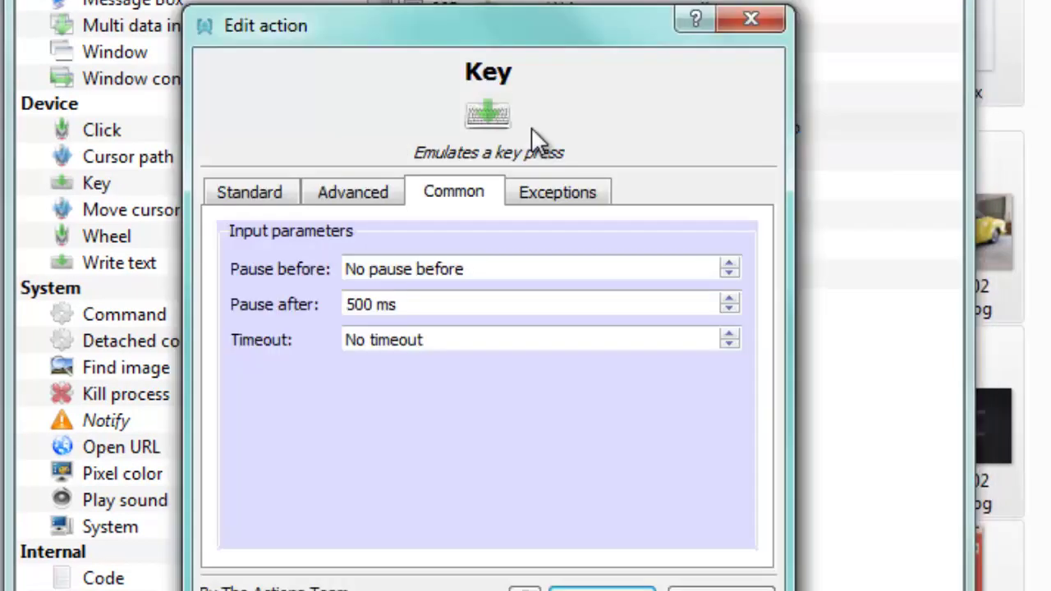
click(250, 195)
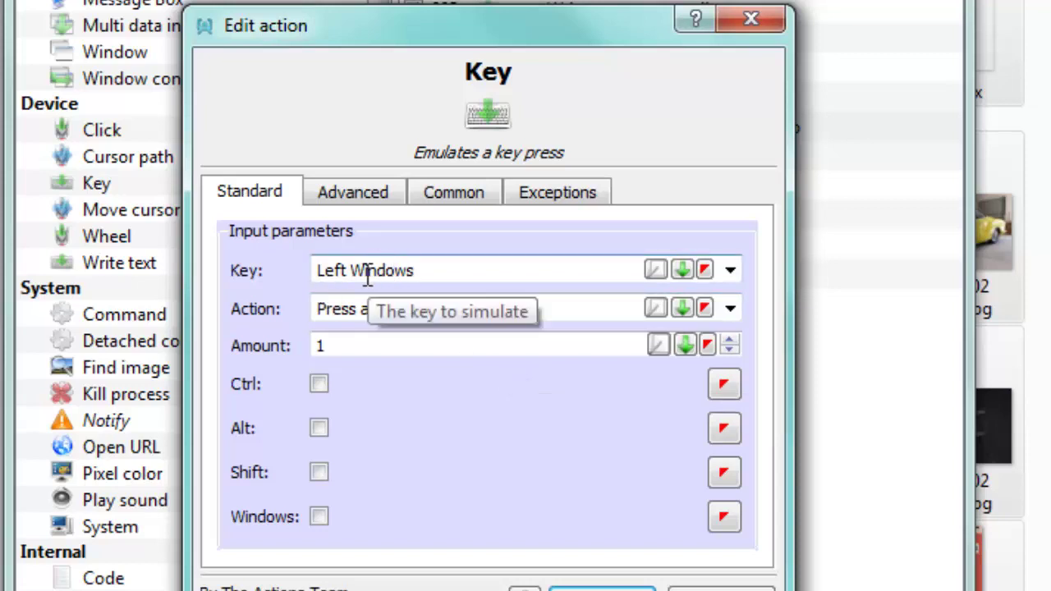
key(super)
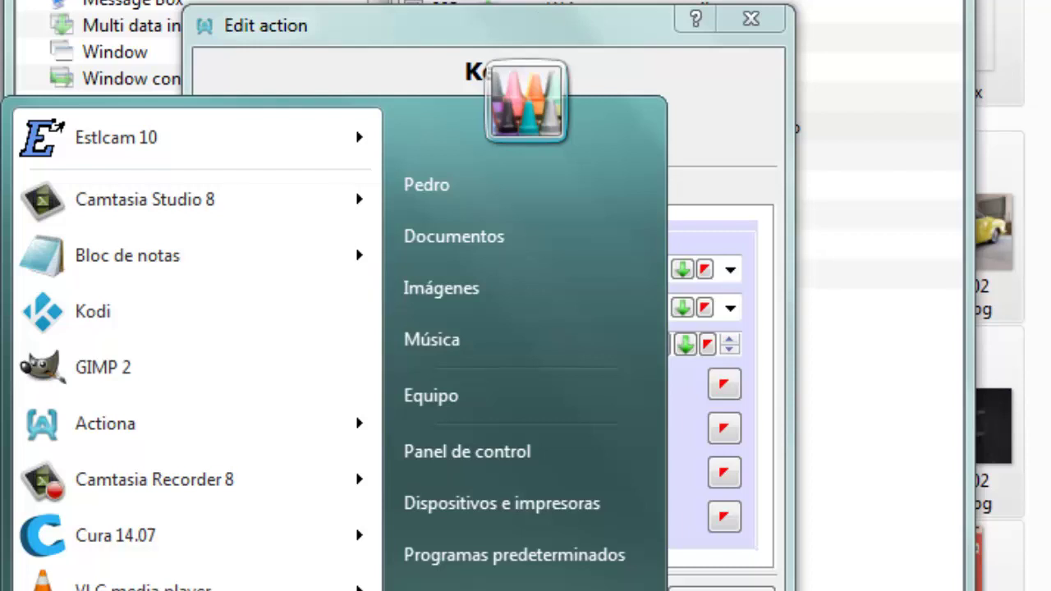
click(629, 31)
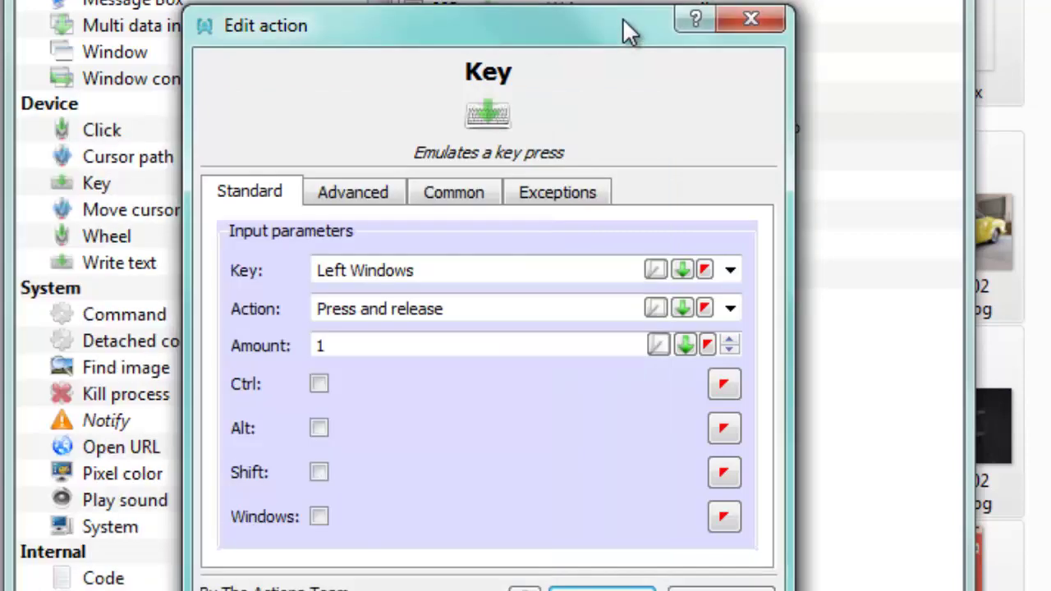
click(454, 199)
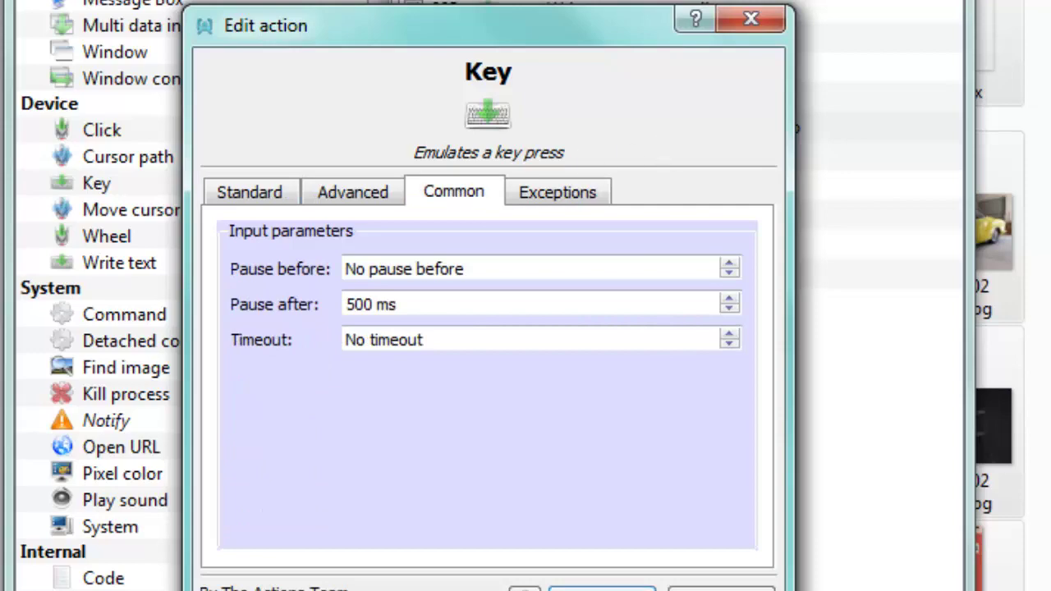
click(602, 588)
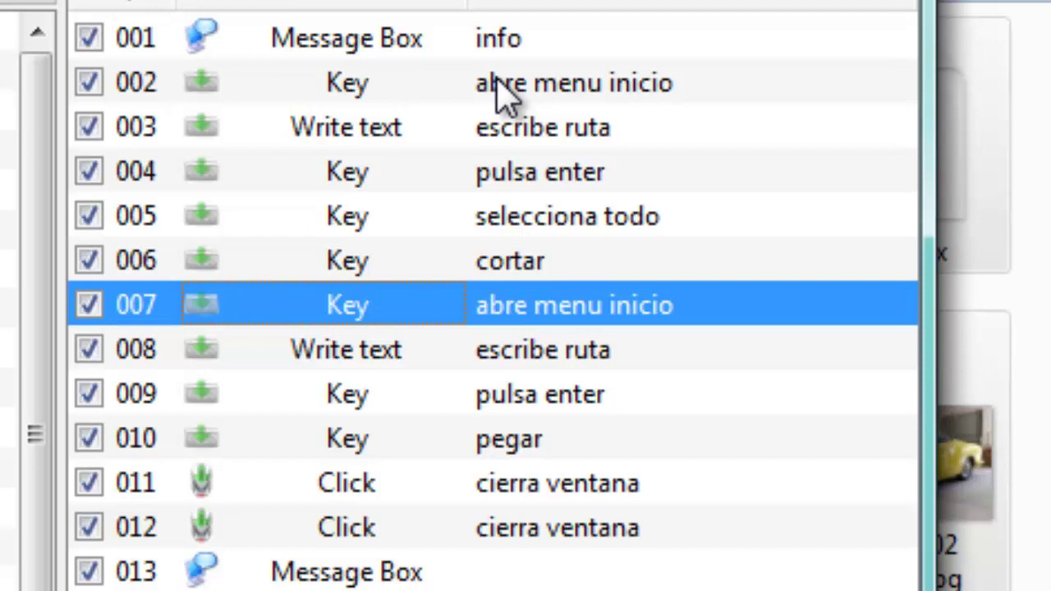
Step: Copy the line 007 Key action, paste it below the final Message Box action, and delete the pasted copy
right_click(337, 312)
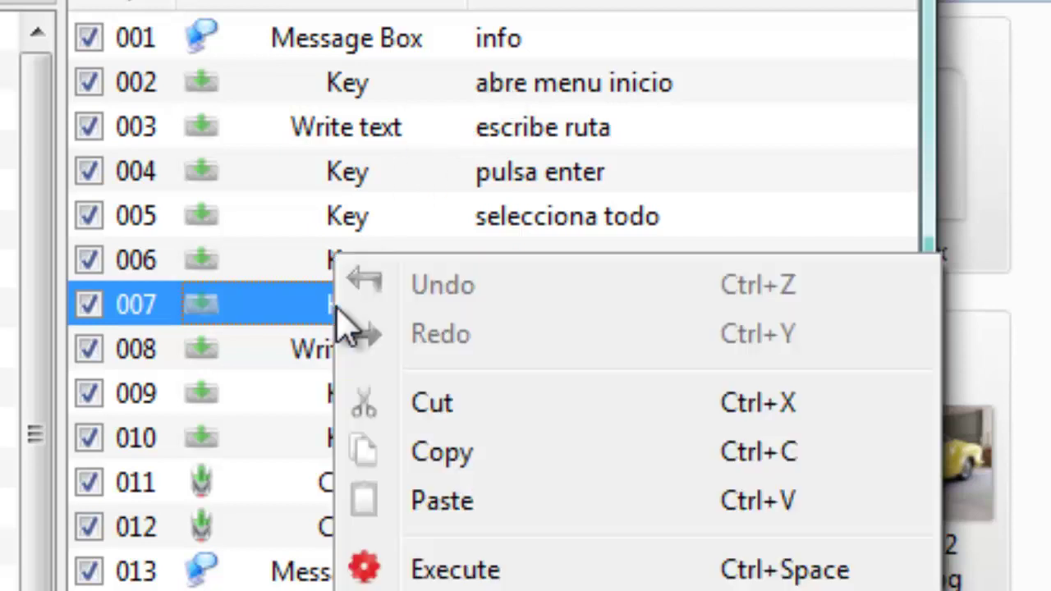
click(413, 464)
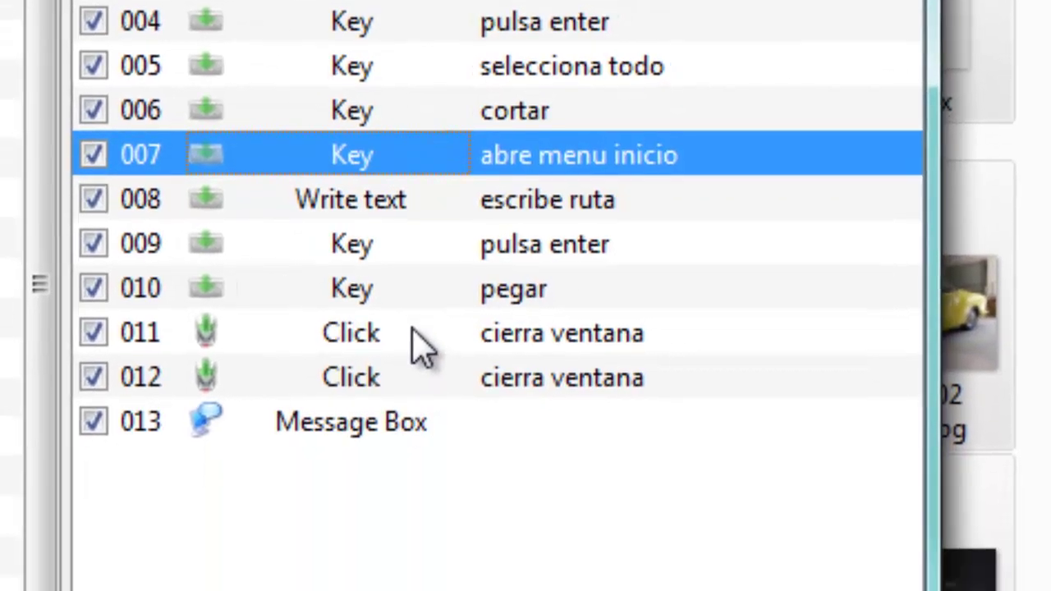
click(380, 428)
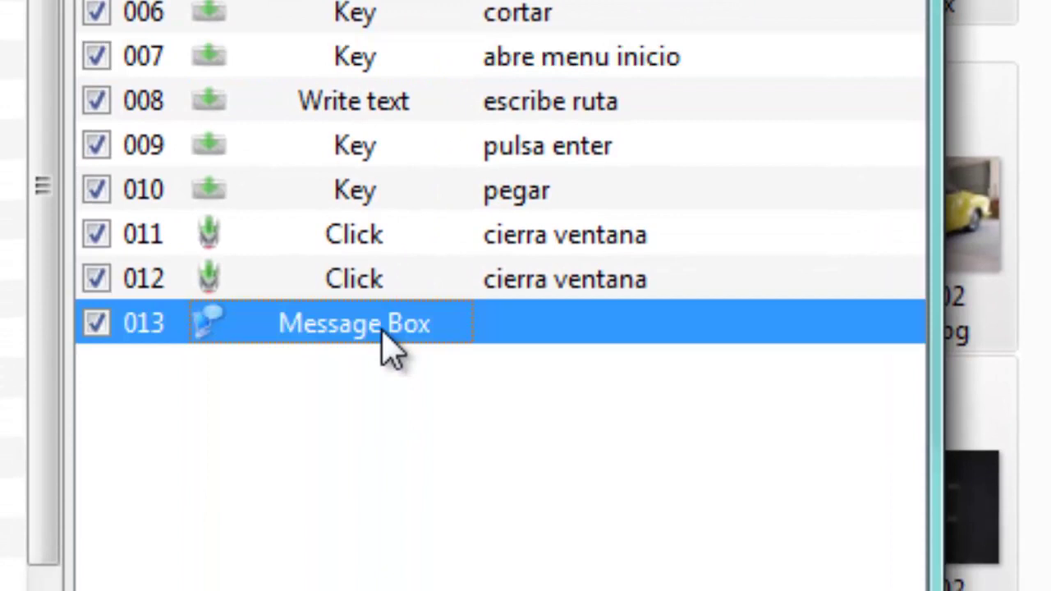
right_click(383, 383)
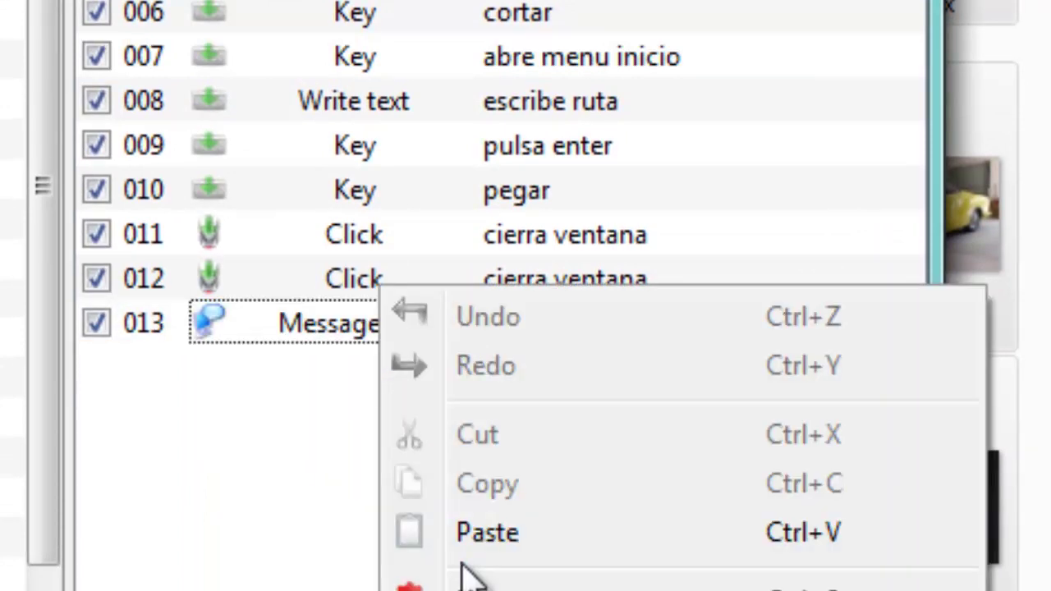
click(466, 535)
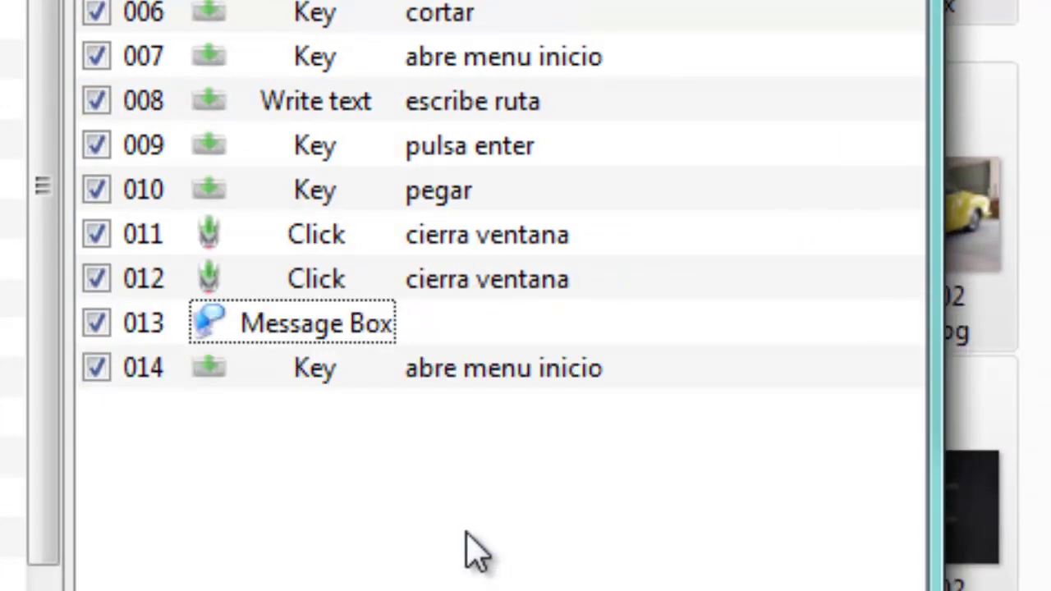
click(313, 376)
key(Delete)
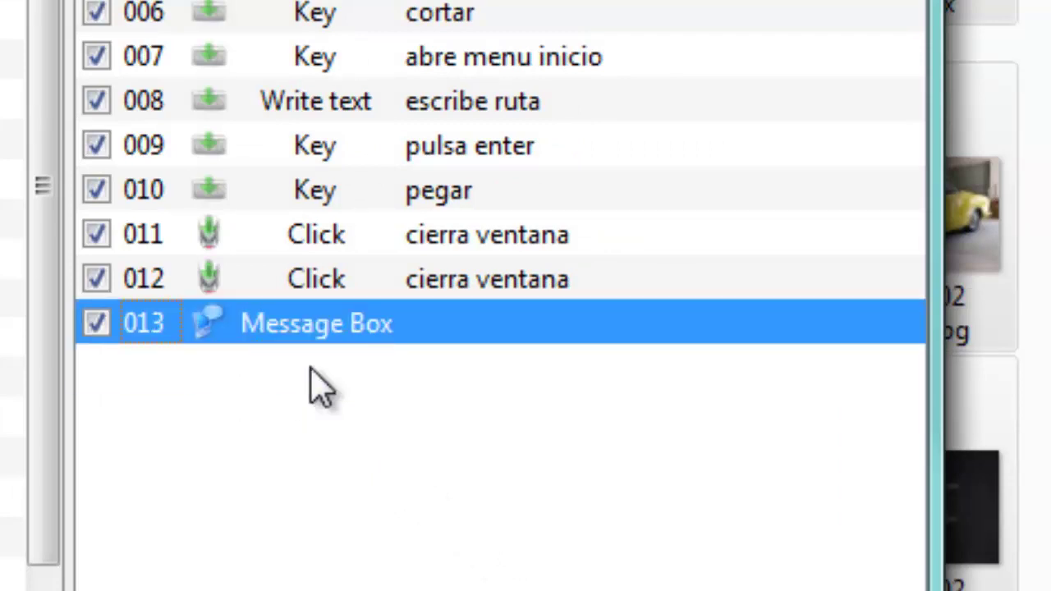
Step: Review the line 008 Write text action's parameters, copy its path D:\Subidas desde cámara, and accept the settings
click(336, 128)
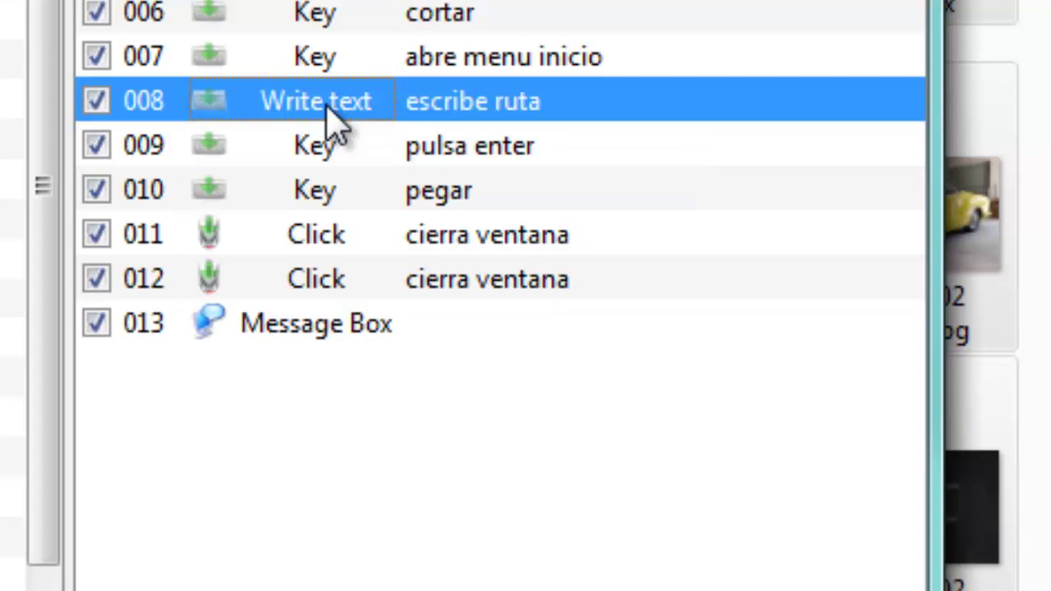
double_click(337, 124)
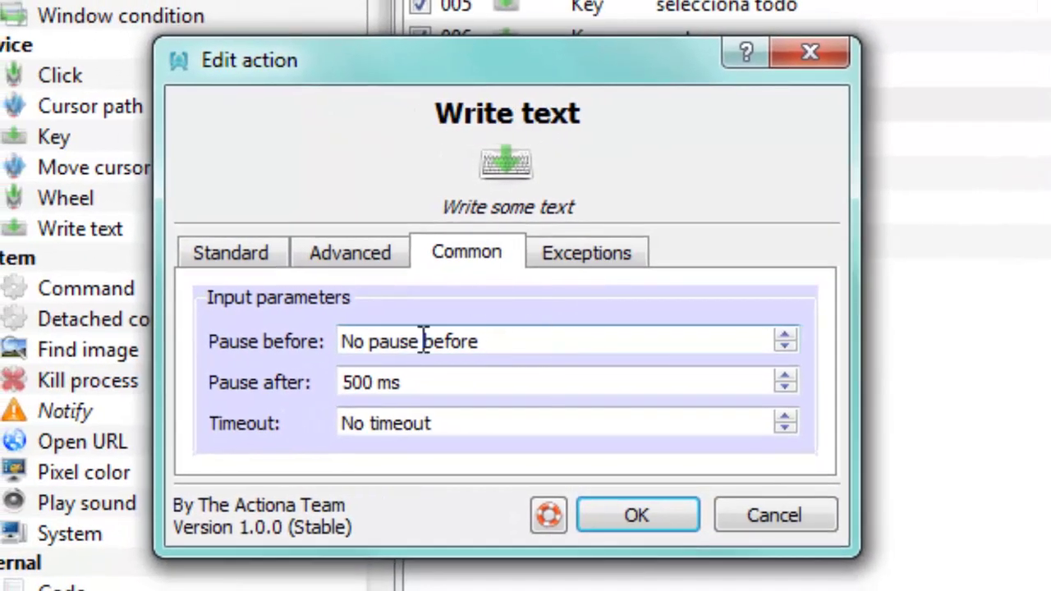
click(249, 256)
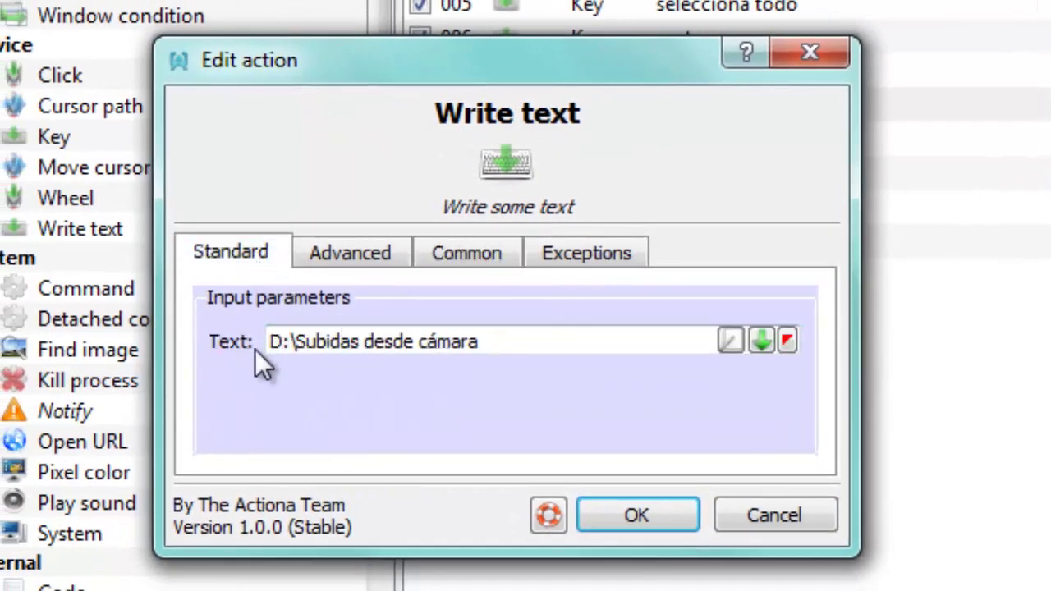
drag(271, 344, 283, 341)
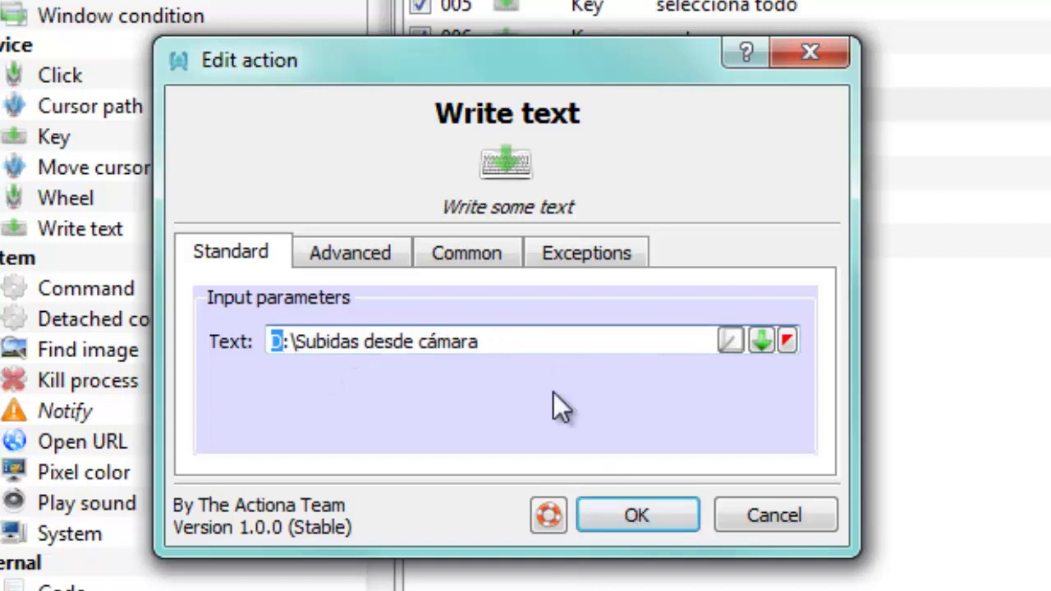
drag(518, 339, 241, 320)
key(ctrl+c)
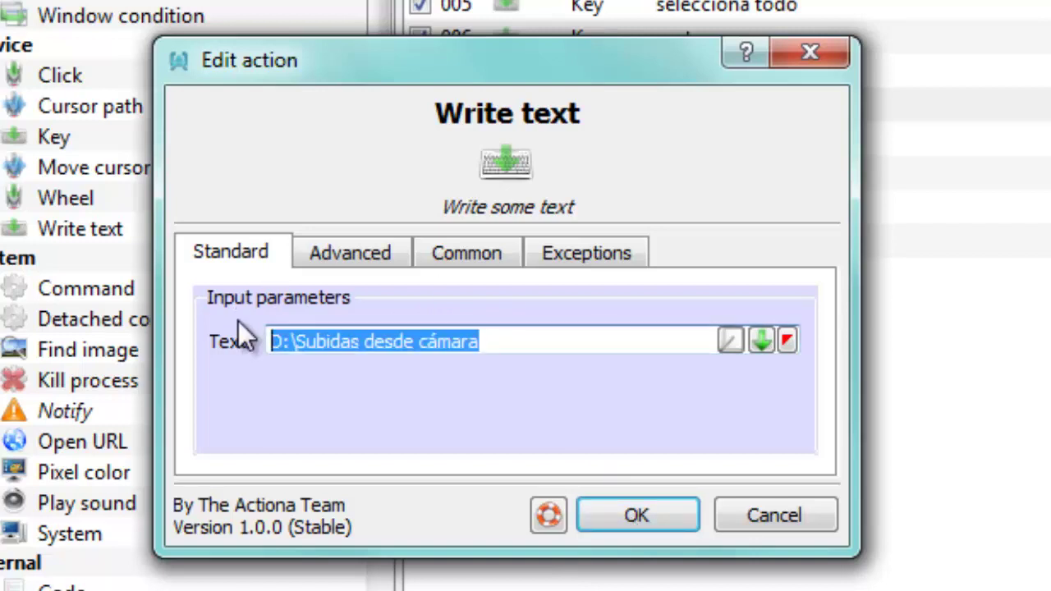
click(617, 514)
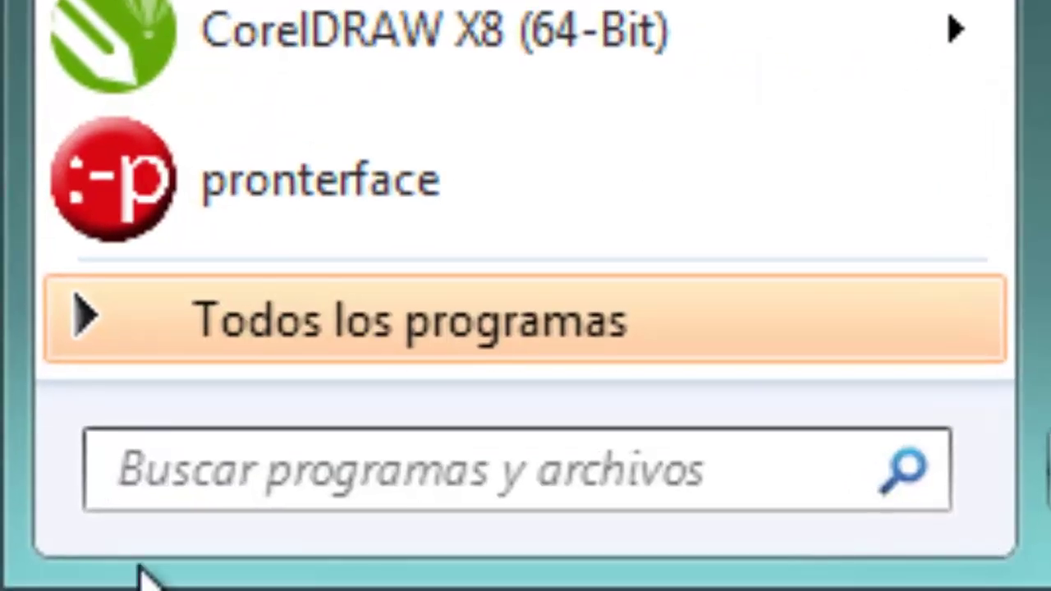
Step: Try opening D:\Subidas desde cámara by entering its path in the Start menu search, and close the folder window
key(ctrl+v)
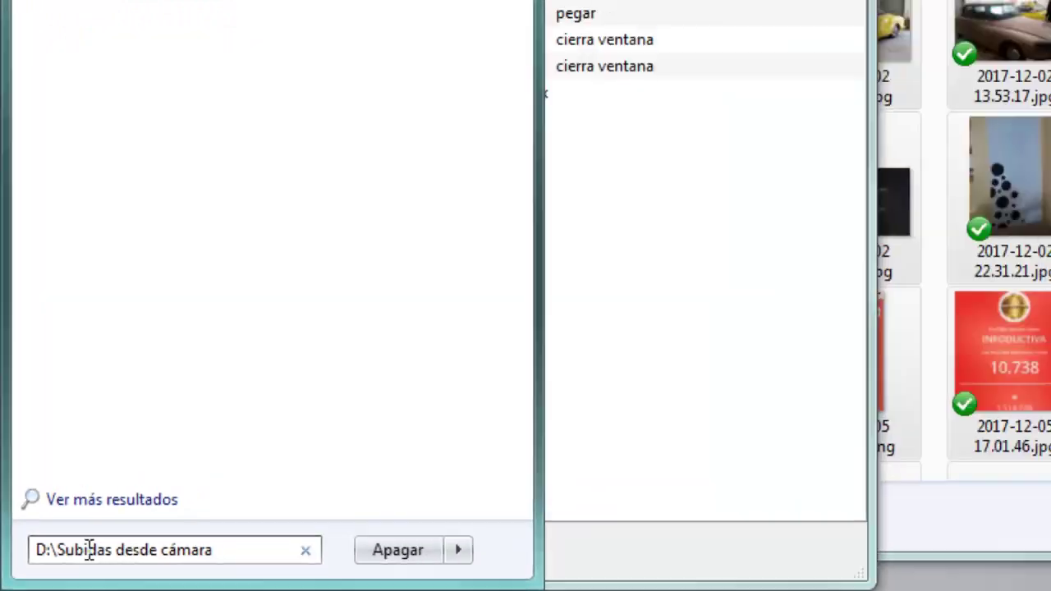
key(Return)
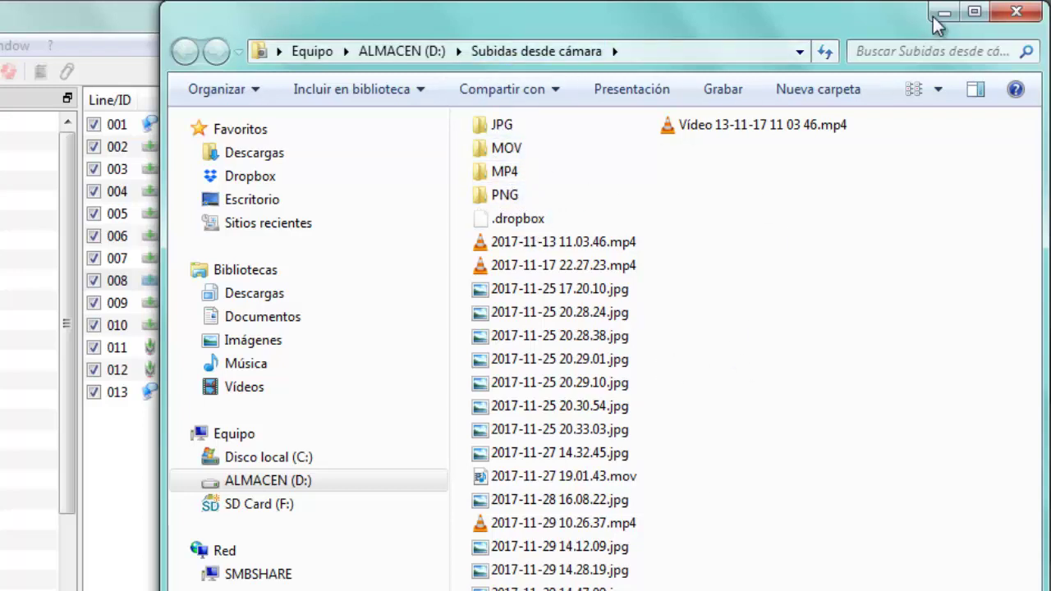
click(1014, 13)
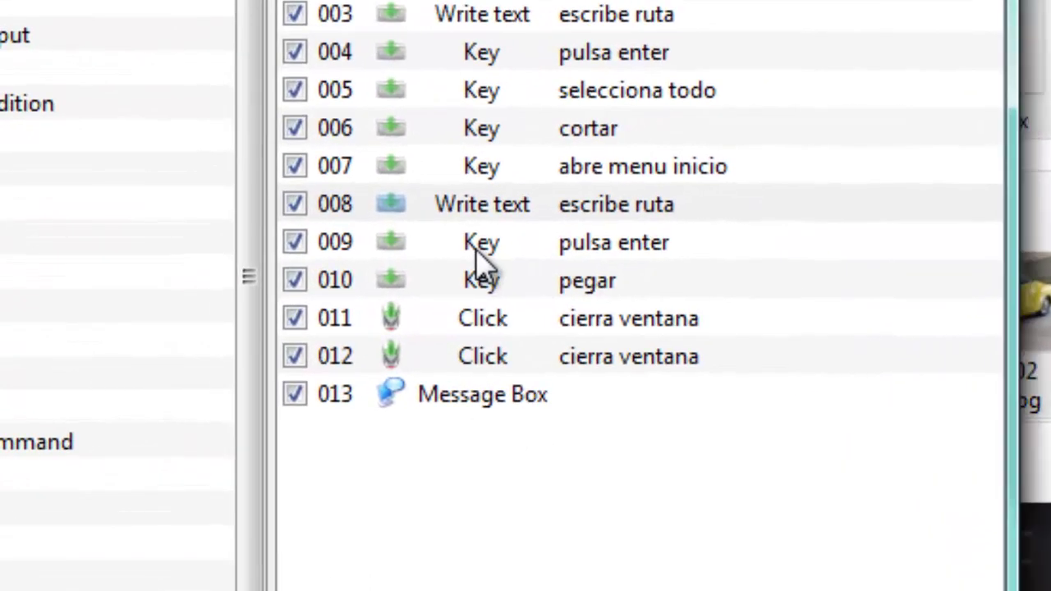
Step: Review the line 009 Key action's pause parameters and simulated key, and accept its settings
double_click(200, 303)
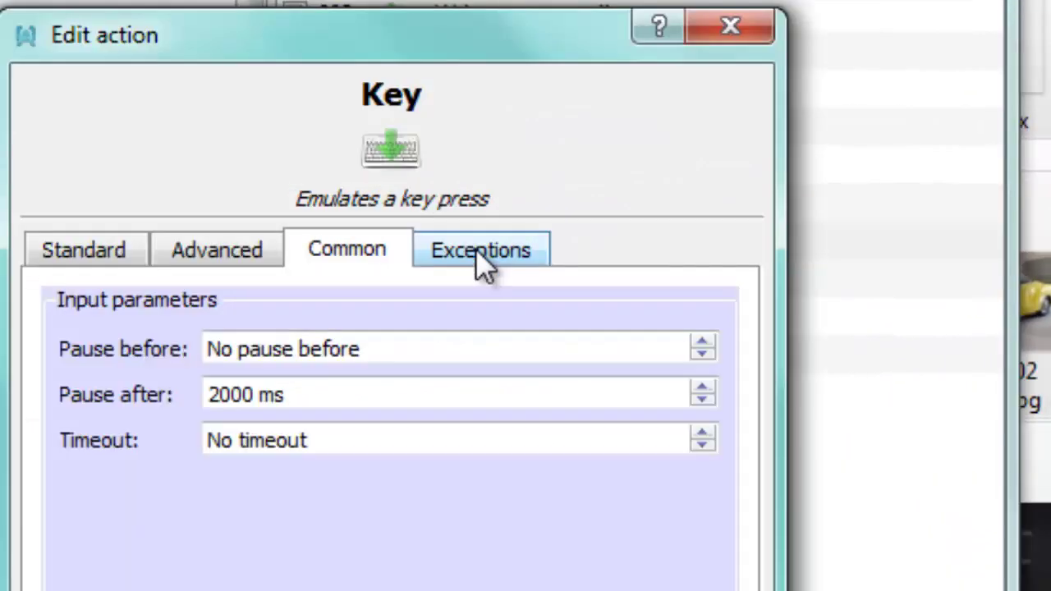
click(100, 252)
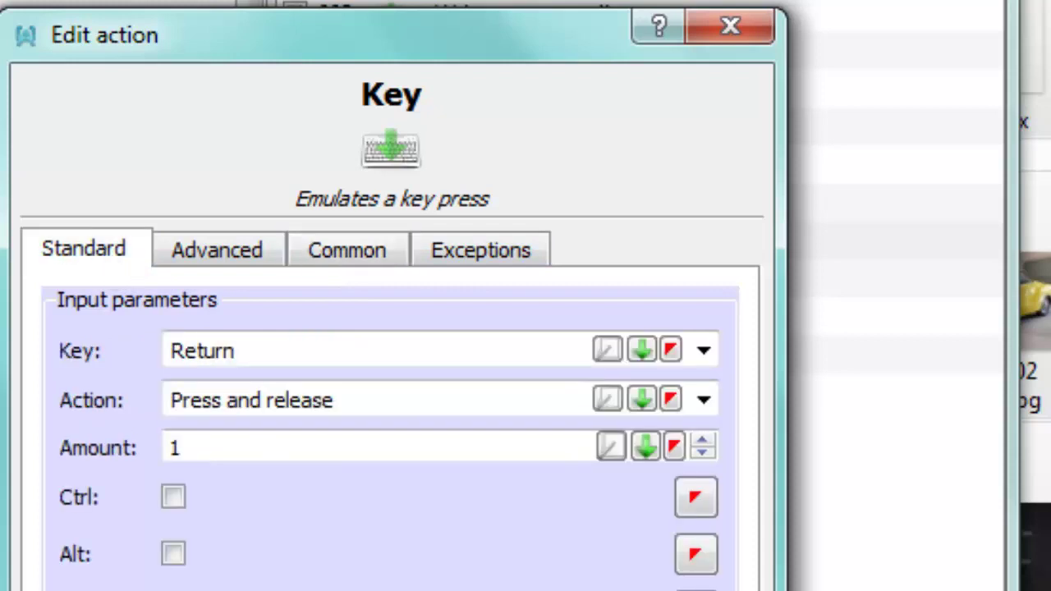
key(Return)
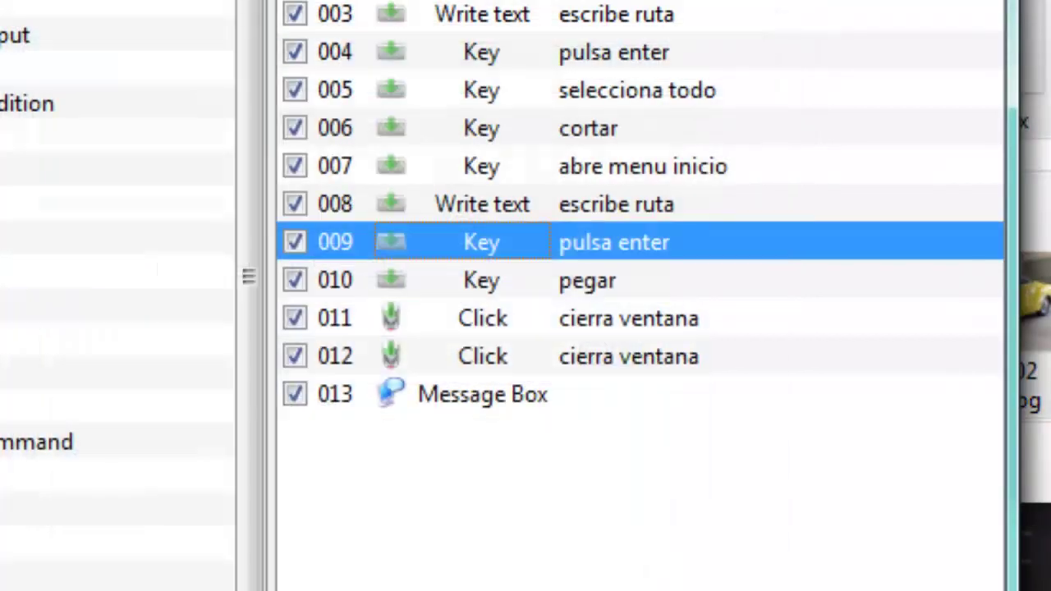
Step: Review the line 010 Key action's paste combination and pause parameters, and accept its settings
double_click(483, 284)
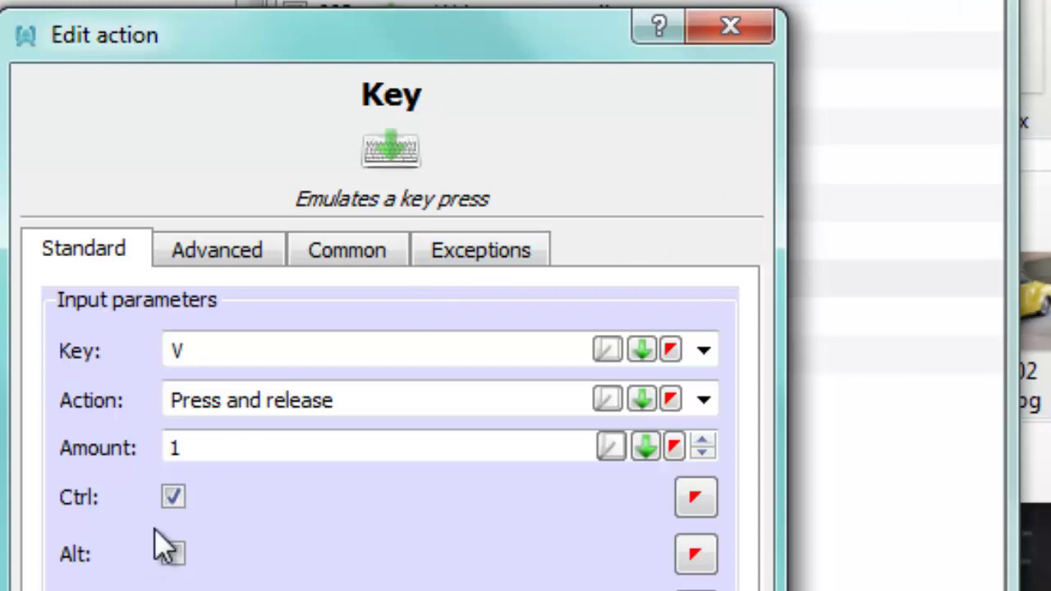
click(339, 253)
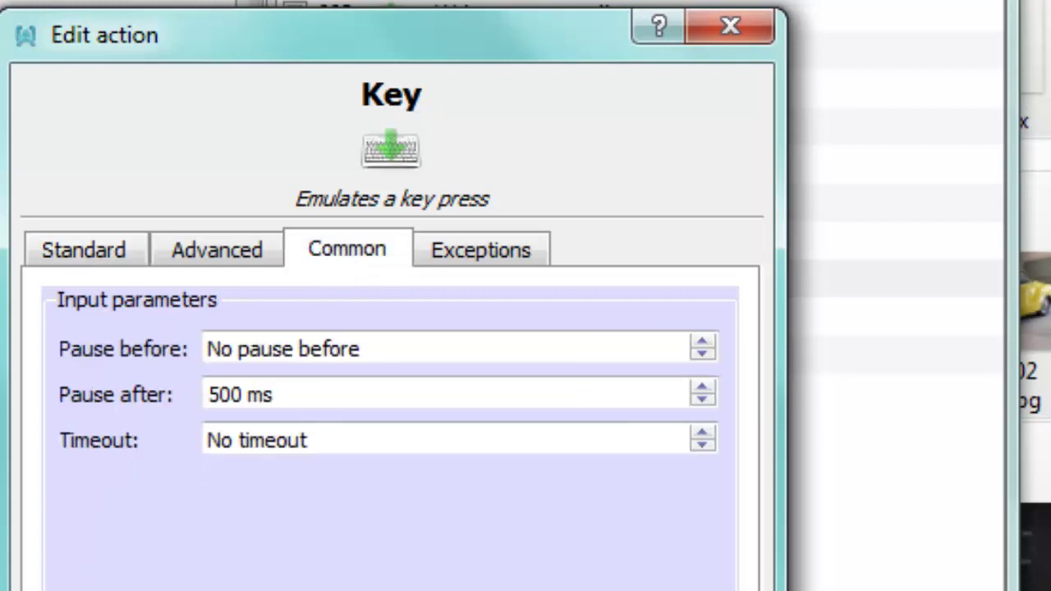
key(Return)
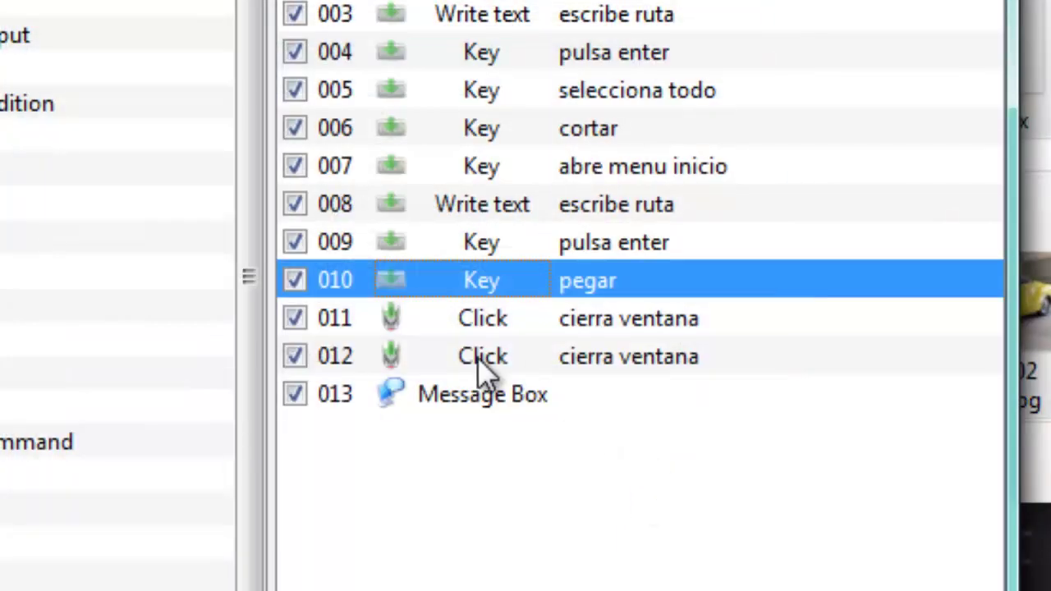
Step: Check the click parameters of the two "cierra ventana" actions on lines 011 and 012, leaving both unmodified
double_click(454, 322)
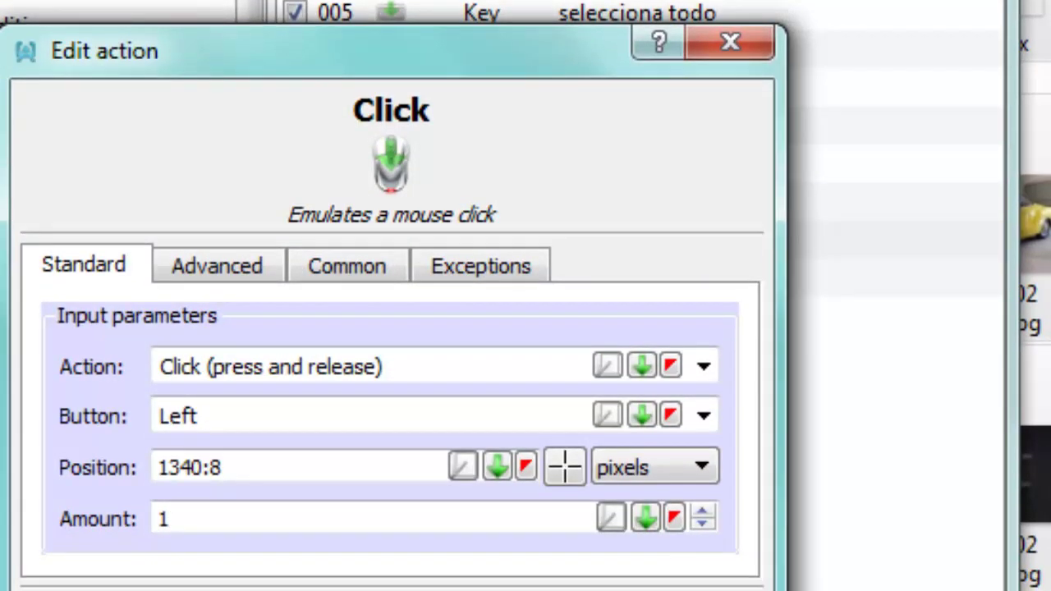
key(Escape)
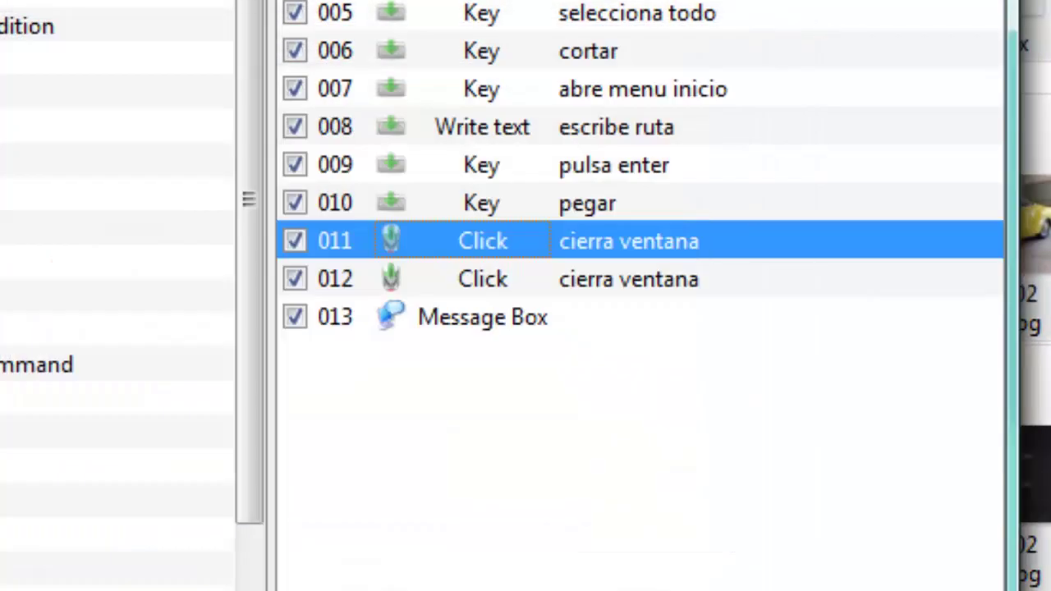
double_click(463, 280)
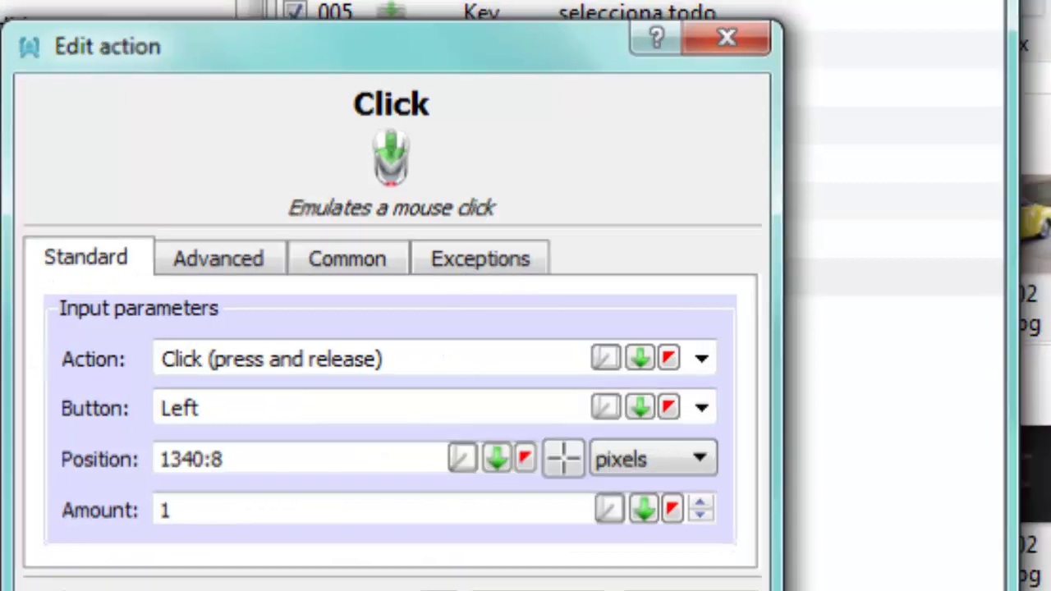
key(Escape)
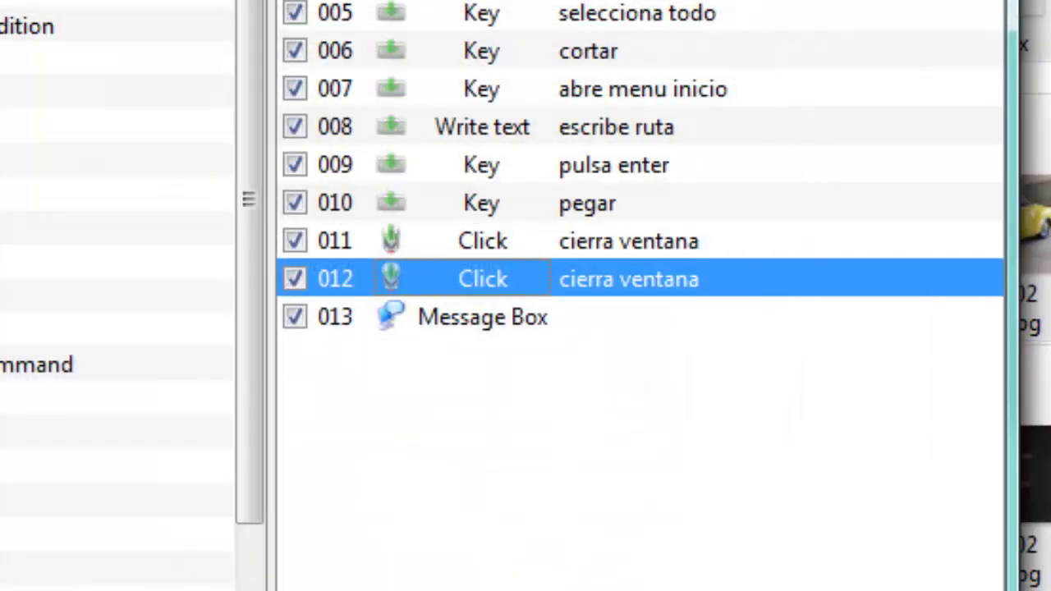
Step: Review the line 013 Message Box action's pauses, message, title and icon, and accept its settings
double_click(456, 326)
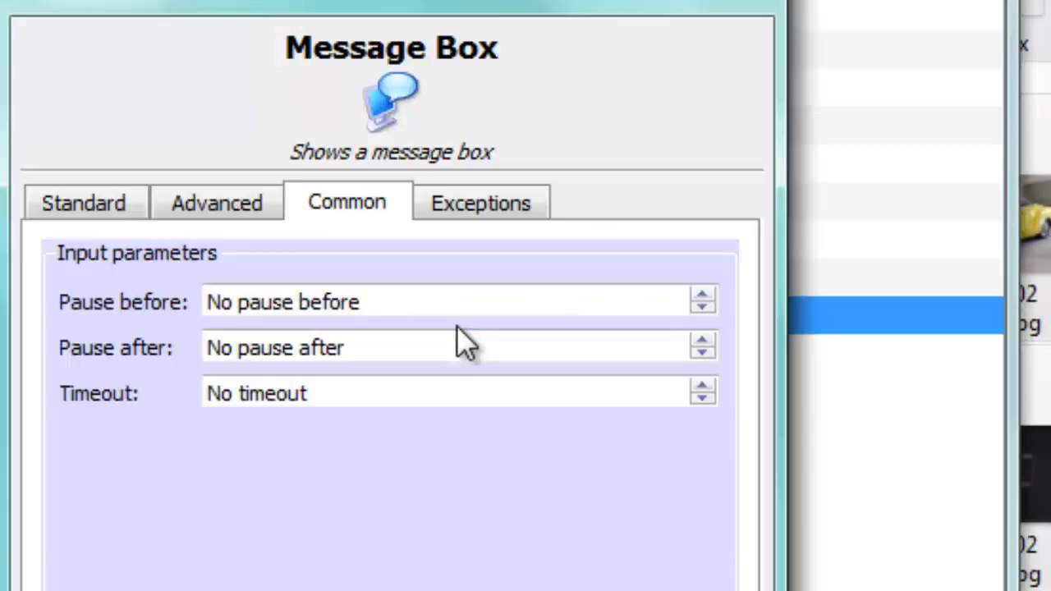
click(49, 205)
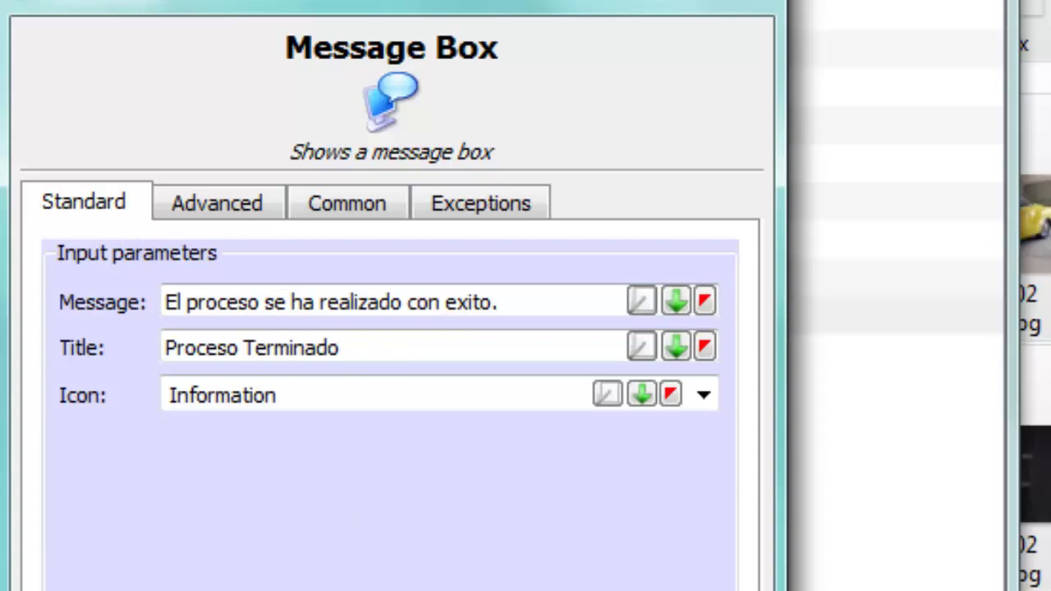
key(Return)
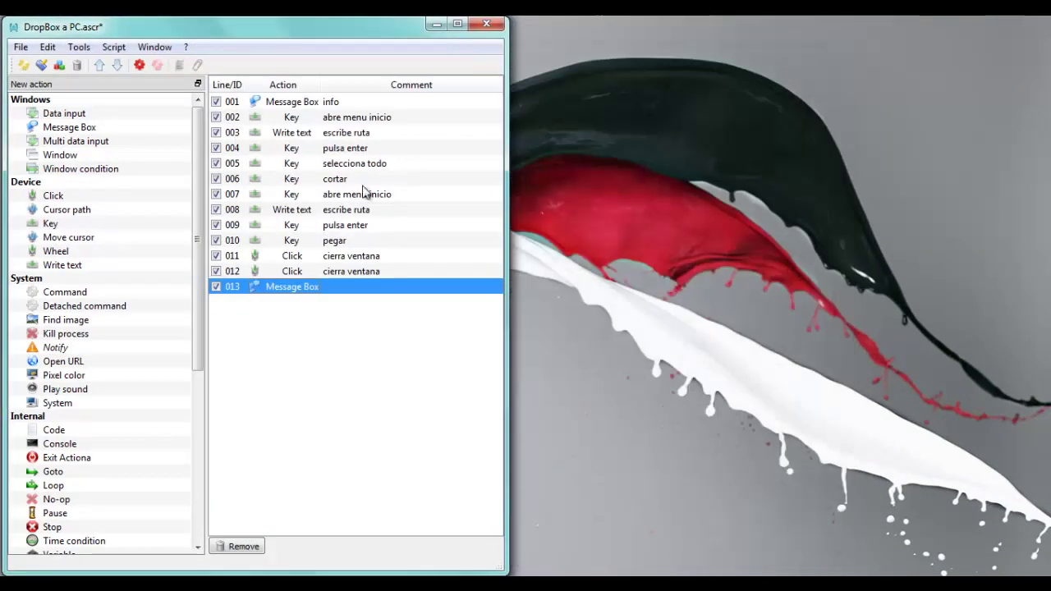
Step: Execute the script, acknowledge its opening notice, and let it open Dropbox's "Subidas desde cámara" folder
click(140, 64)
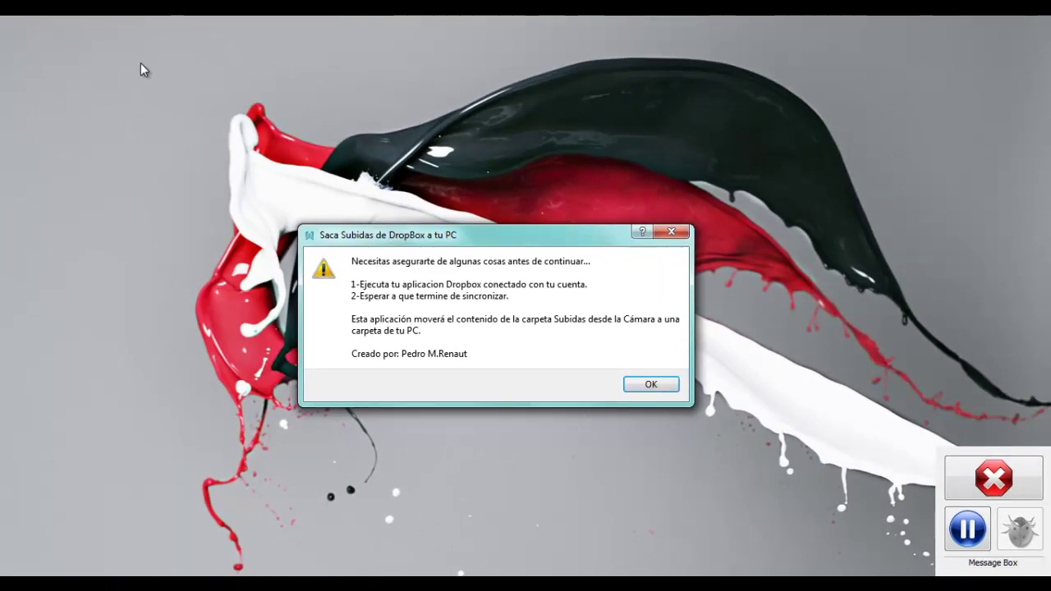
key(Return)
text(C:\Users\Pedro\Dropbox\Subidas desde cámara)
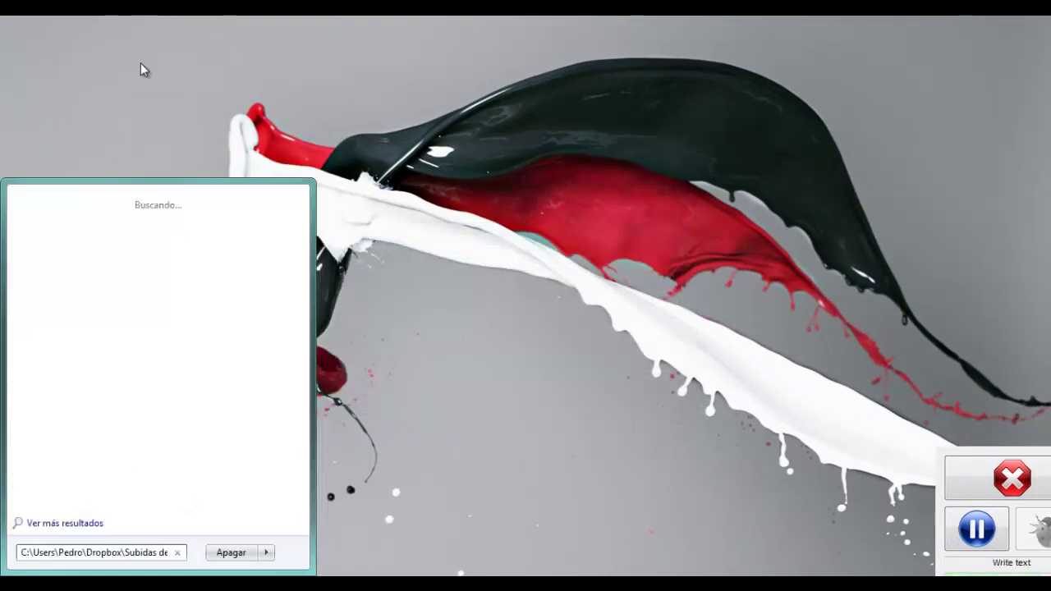
key(Return)
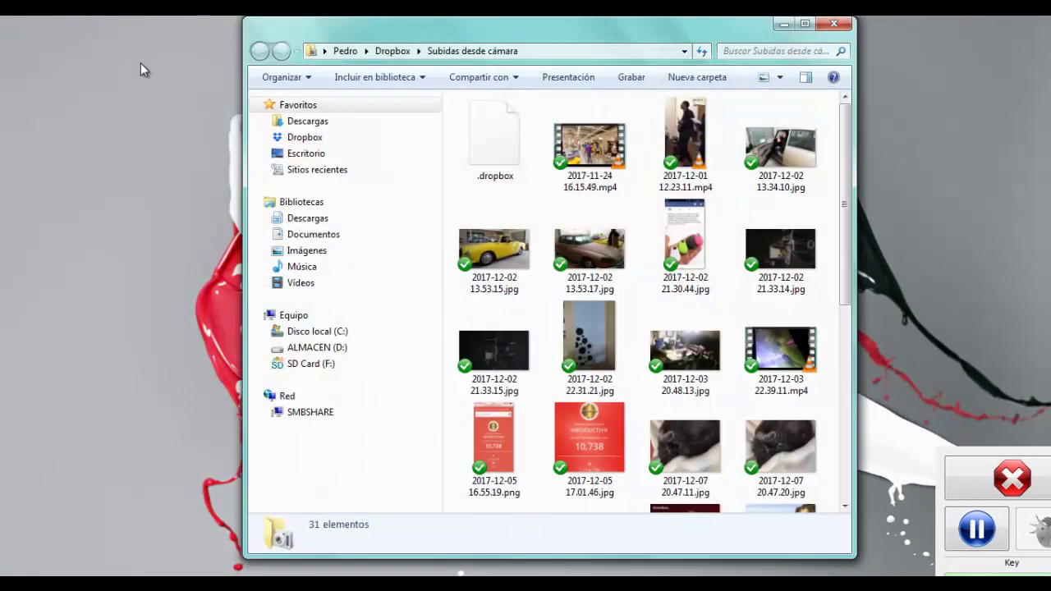
Step: Move all files from the Dropbox folder into D:\Subidas desde cámara, skipping the conflicting .dropbox file
key(ctrl+a)
key(super)
text(D:\Subidas desde cámara)
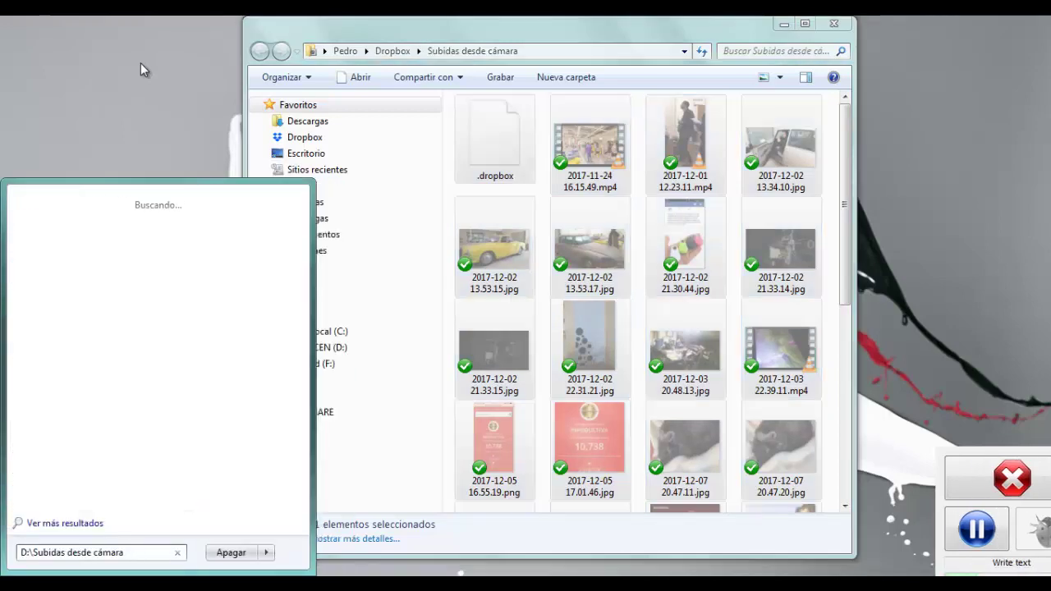
key(Return)
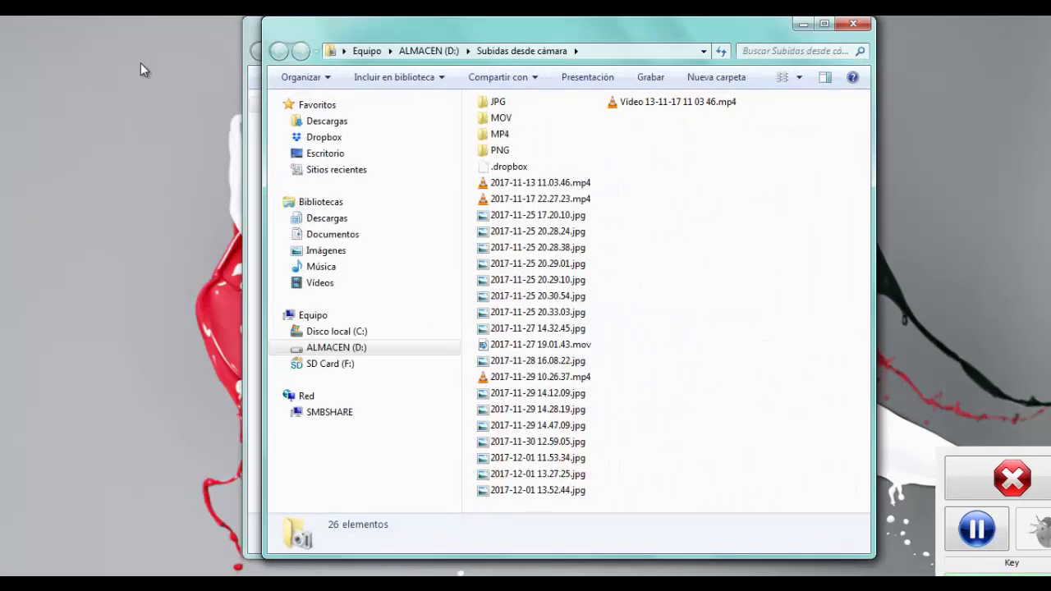
click(140, 62)
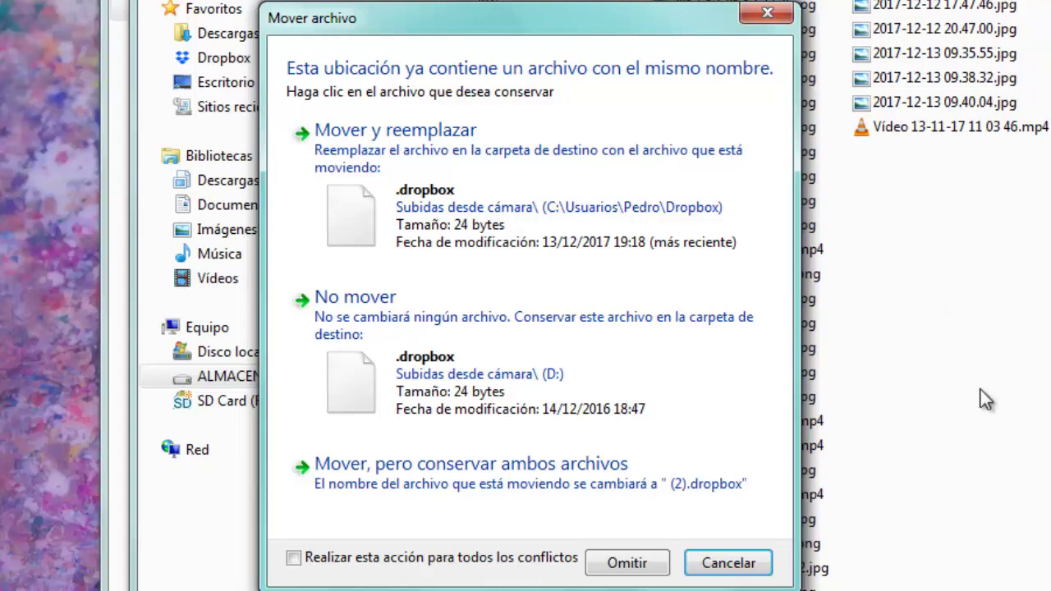
click(627, 563)
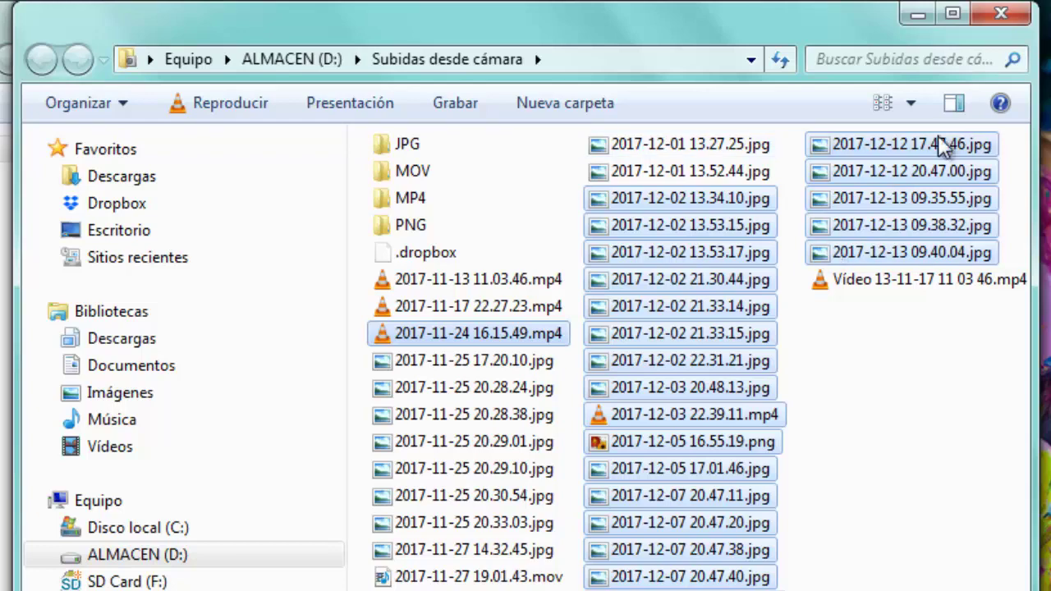
Step: Dismiss the "Proceso Terminado" message and close both "Subidas desde cámara" folder windows
click(1000, 18)
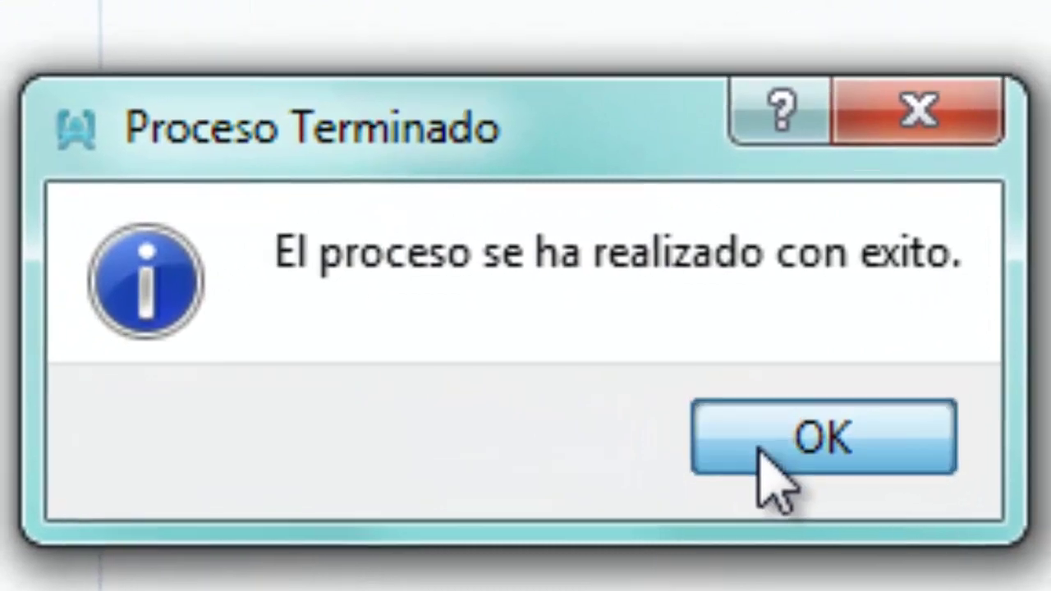
click(760, 448)
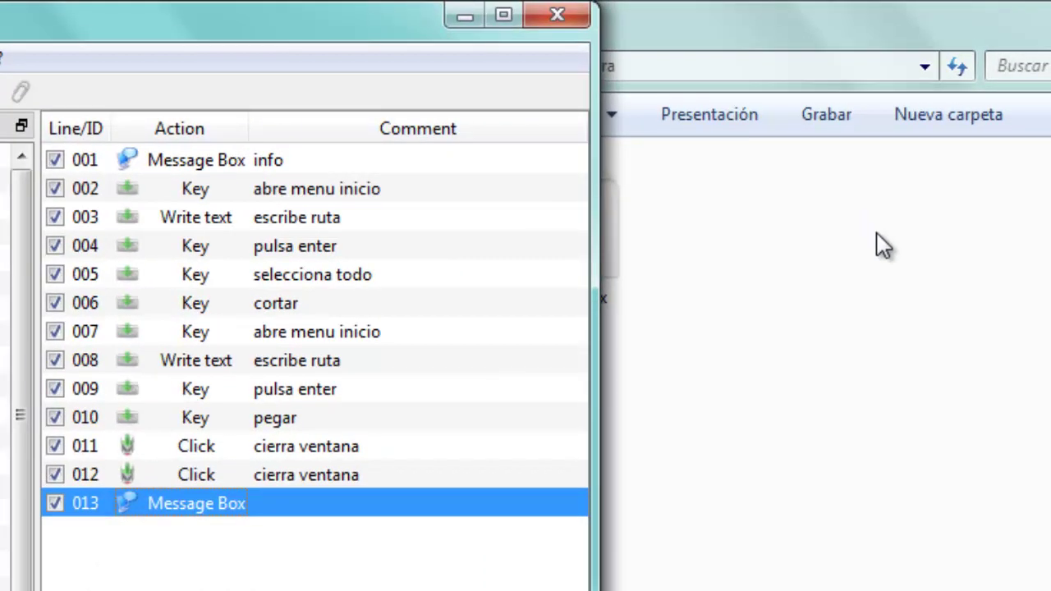
click(883, 245)
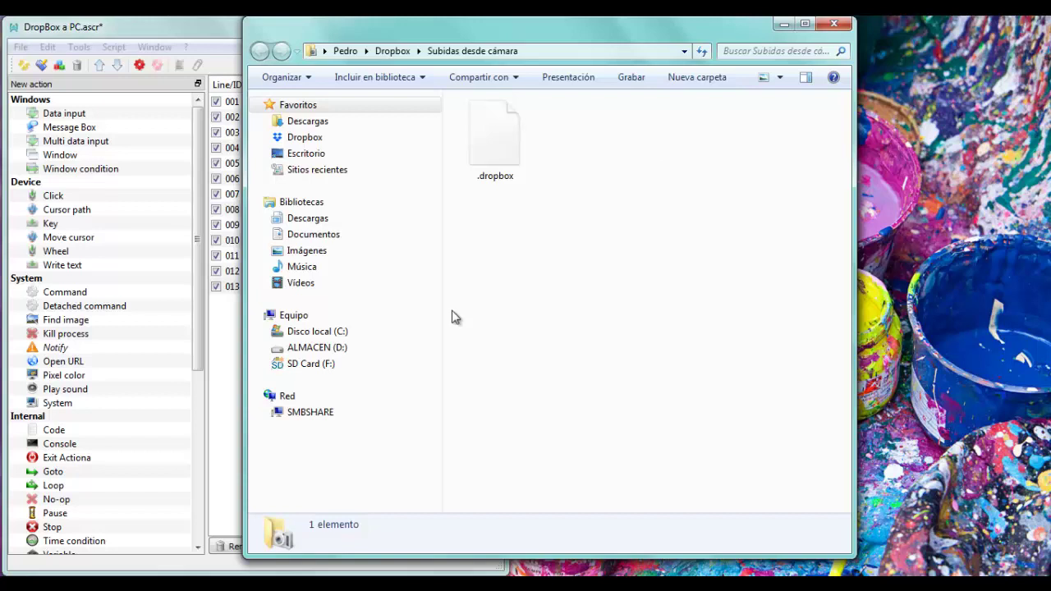
click(833, 23)
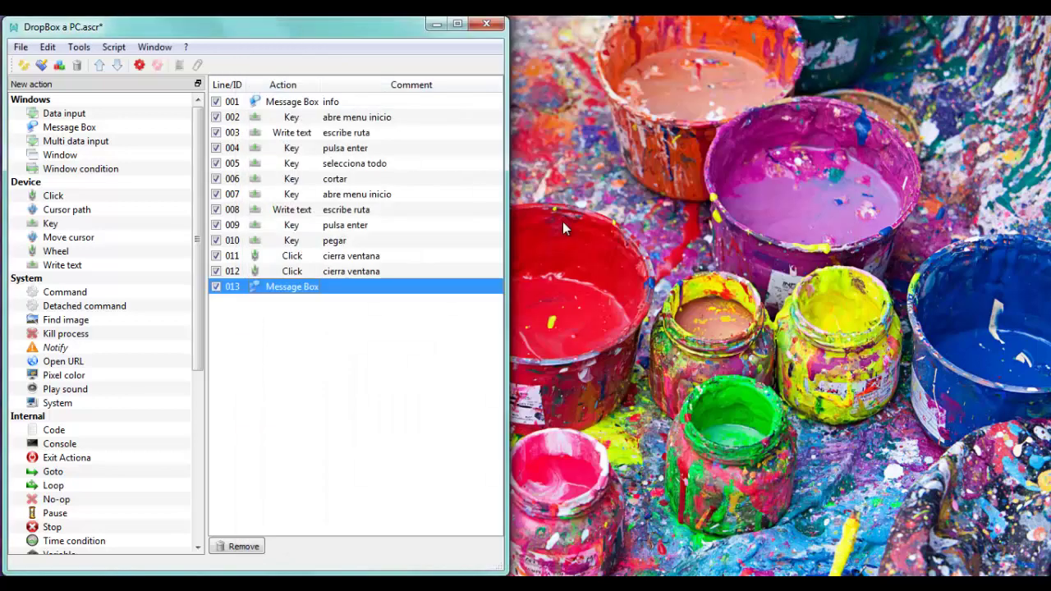
Step: Close the DropBox a PC.ascr script editor and save the script's changes
click(488, 26)
key(Return)
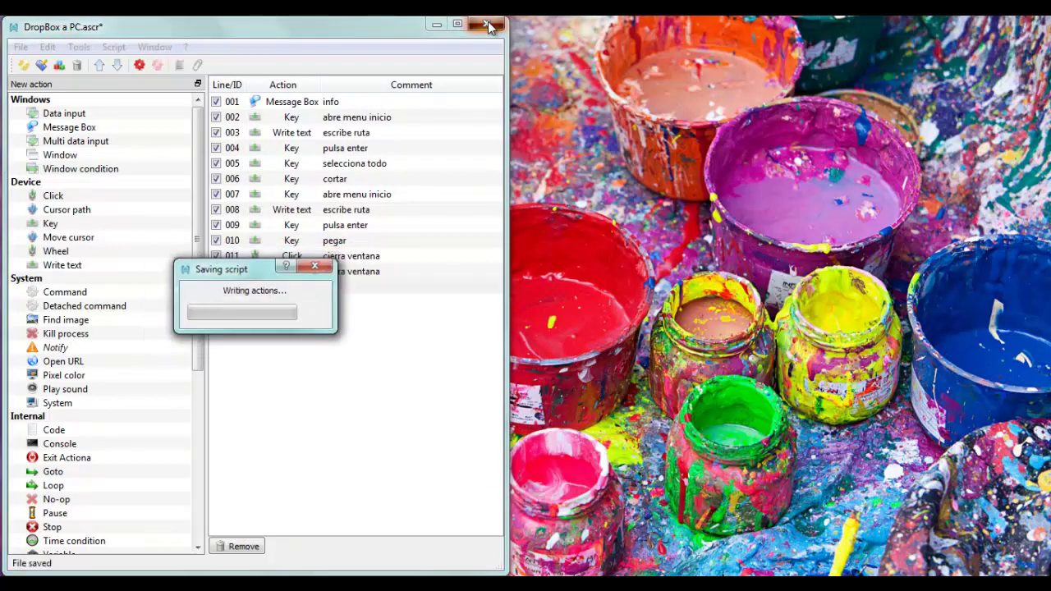